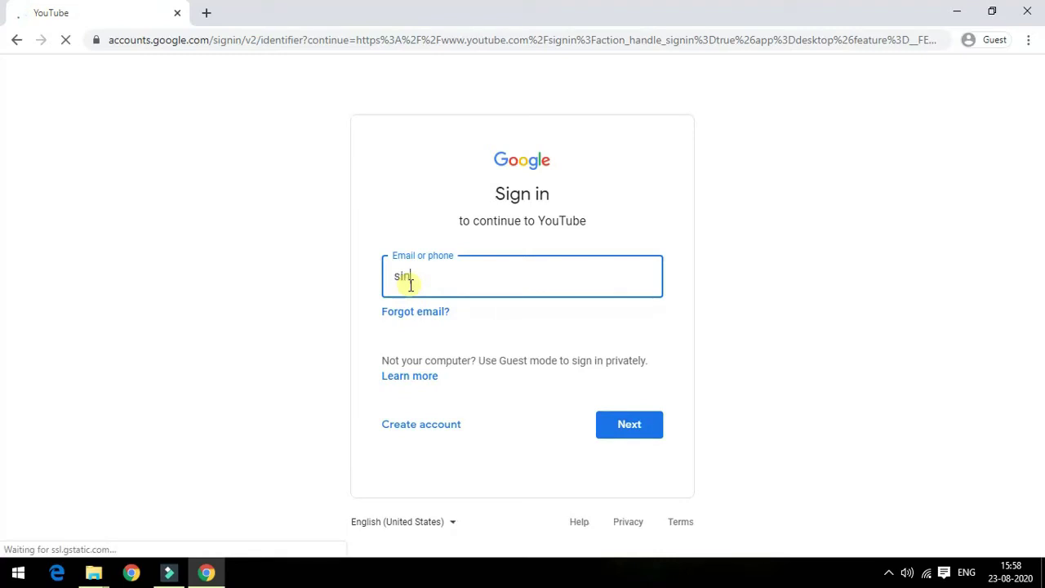
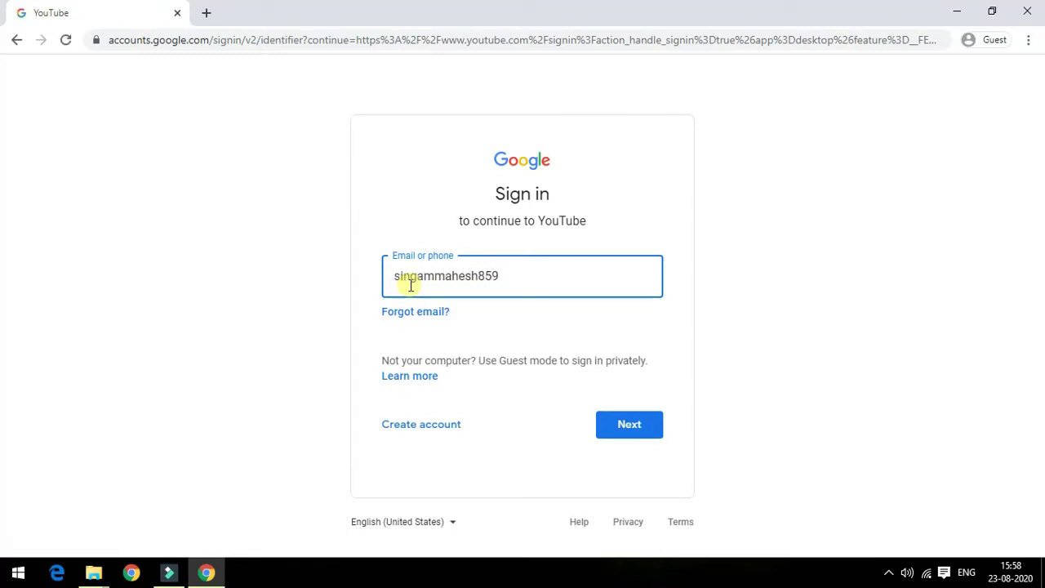
Step: Enter the account's e-mail address on the Google sign-in page and continue to the password step
click(620, 429)
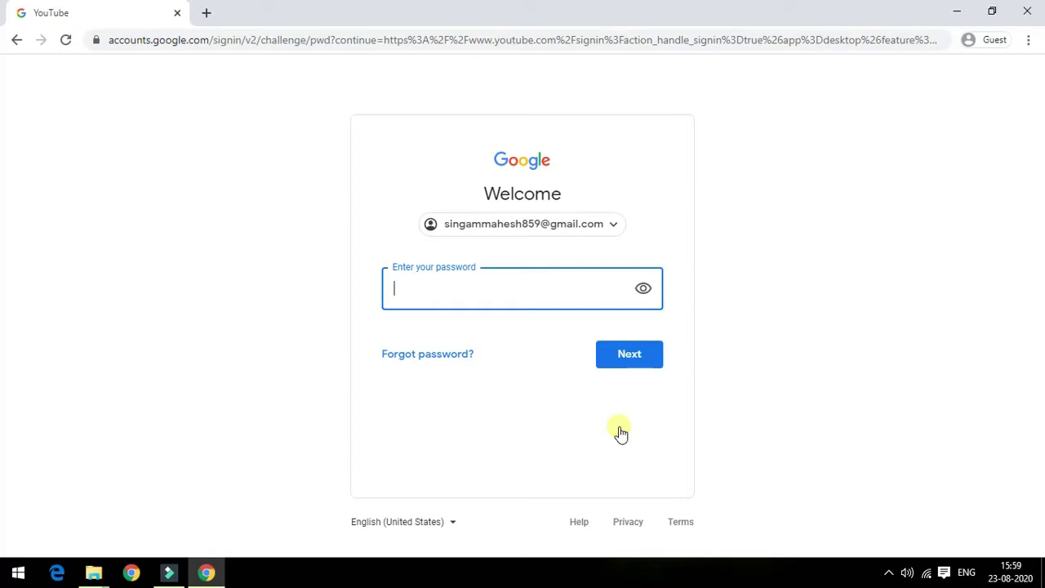
Step: Enter the account password and submit it to complete the sign-in
text(***********)
click(629, 357)
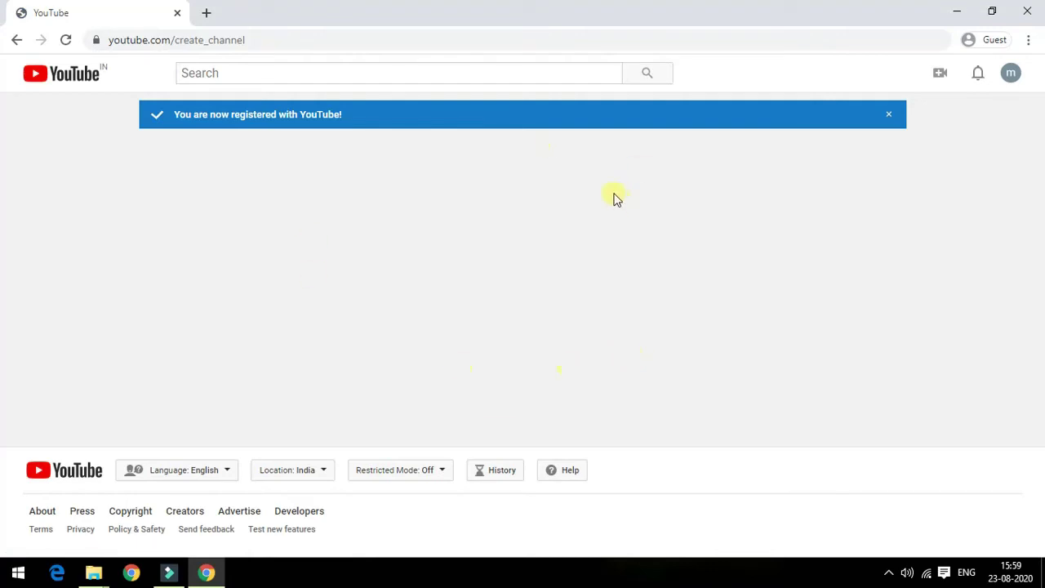
Step: Create a channel with first name 'harivillu' and last name 'channel'
click(1010, 75)
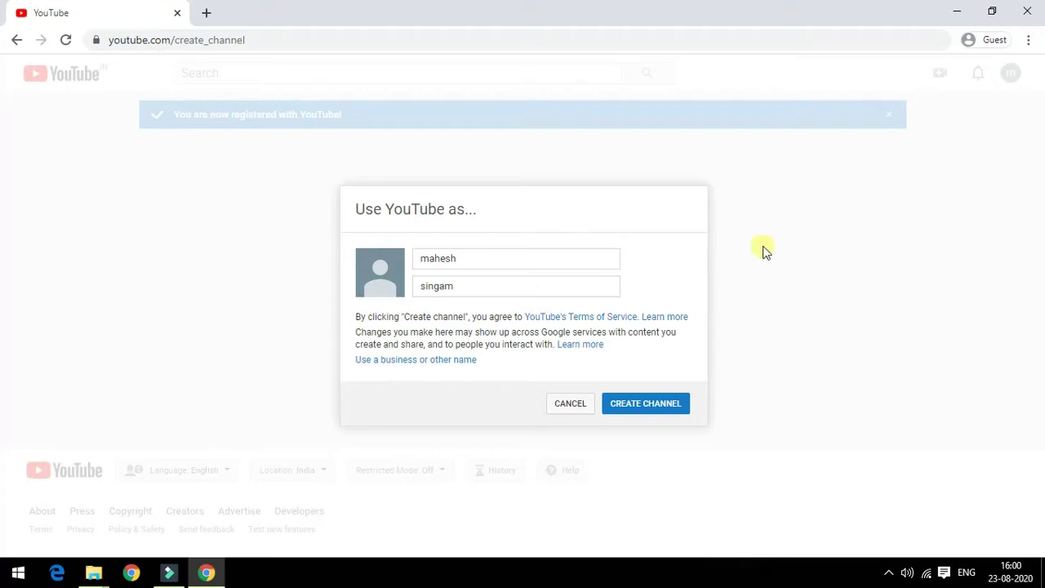
click(529, 258)
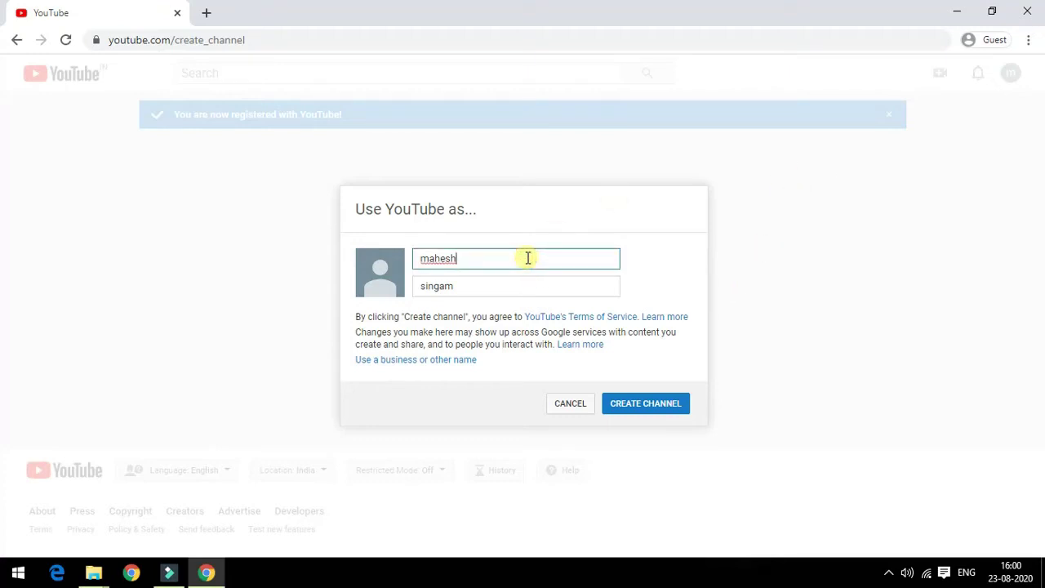
key(BackSpace)
key(BackSpace)
key(BackSpace)
key(BackSpace)
key(BackSpace)
key(BackSpace)
text(harivillu)
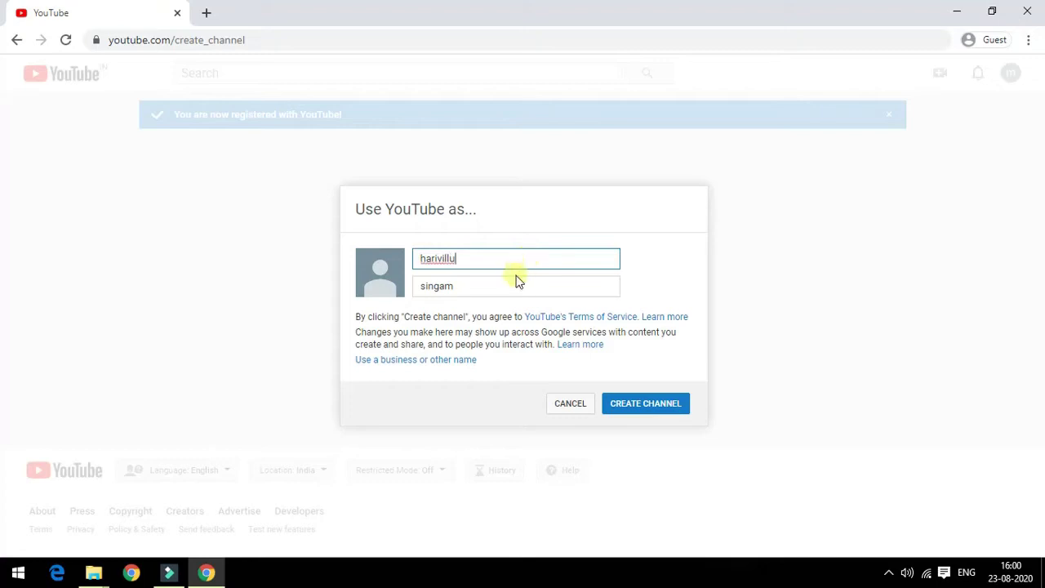
click(513, 285)
key(BackSpace)
key(BackSpace)
key(BackSpace)
key(BackSpace)
key(BackSpace)
key(BackSpace)
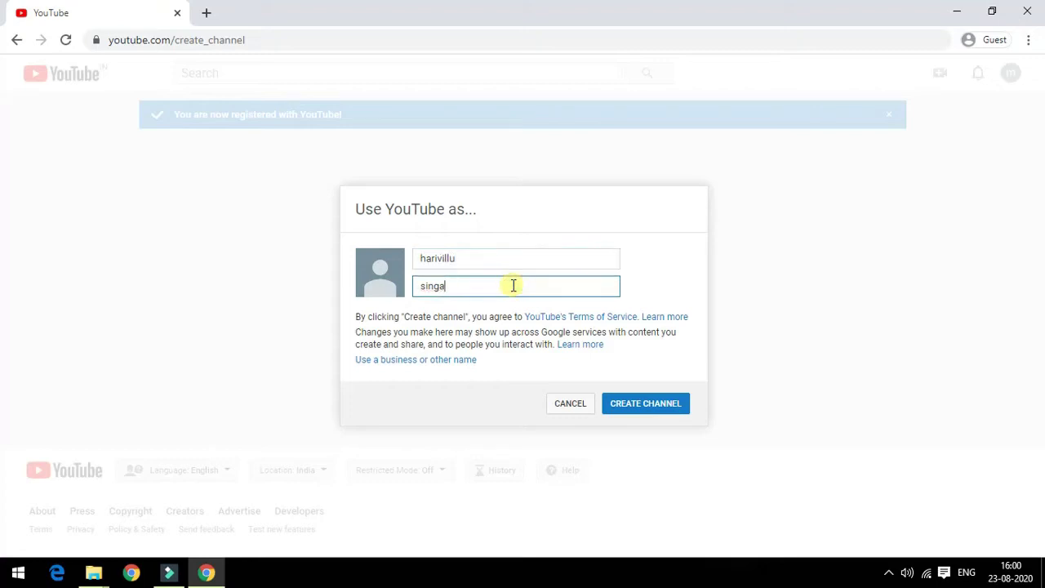
text(channel)
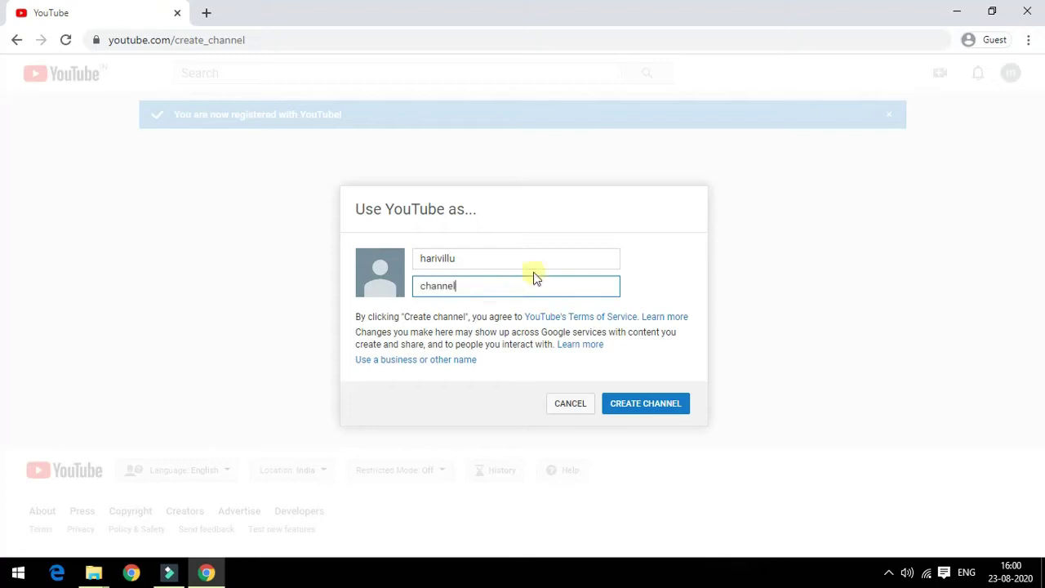
click(665, 405)
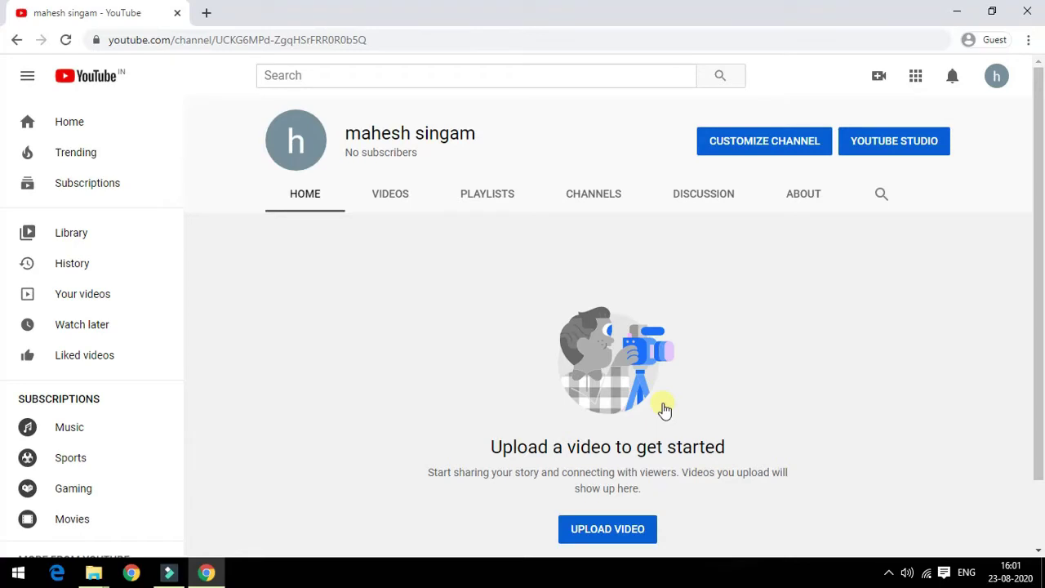
Step: Open the harivillu channel's customisation view and begin adding banner art
scroll(664, 409, down, 1)
scroll(664, 408, up, 1)
click(768, 149)
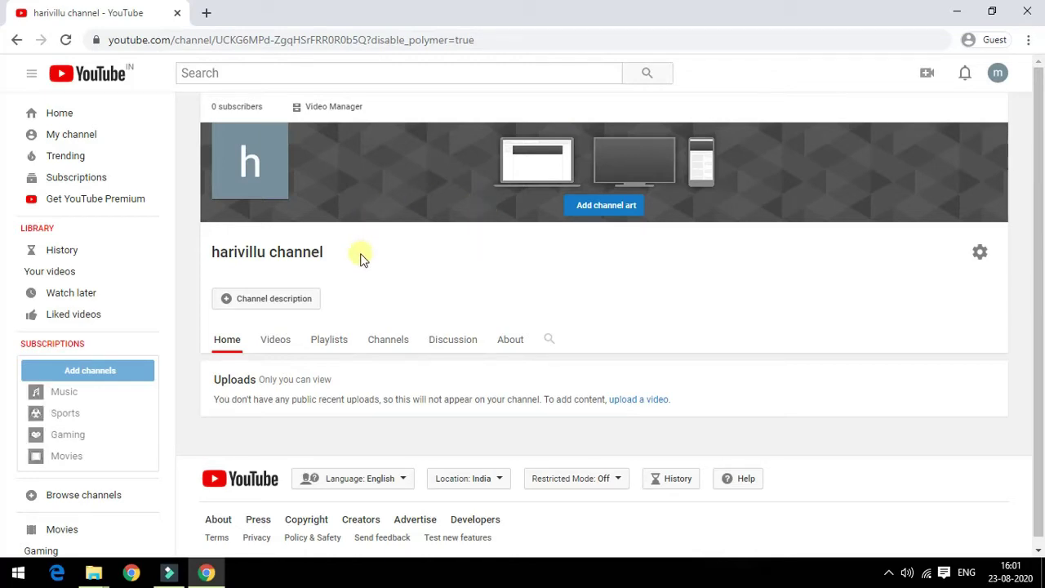
click(602, 210)
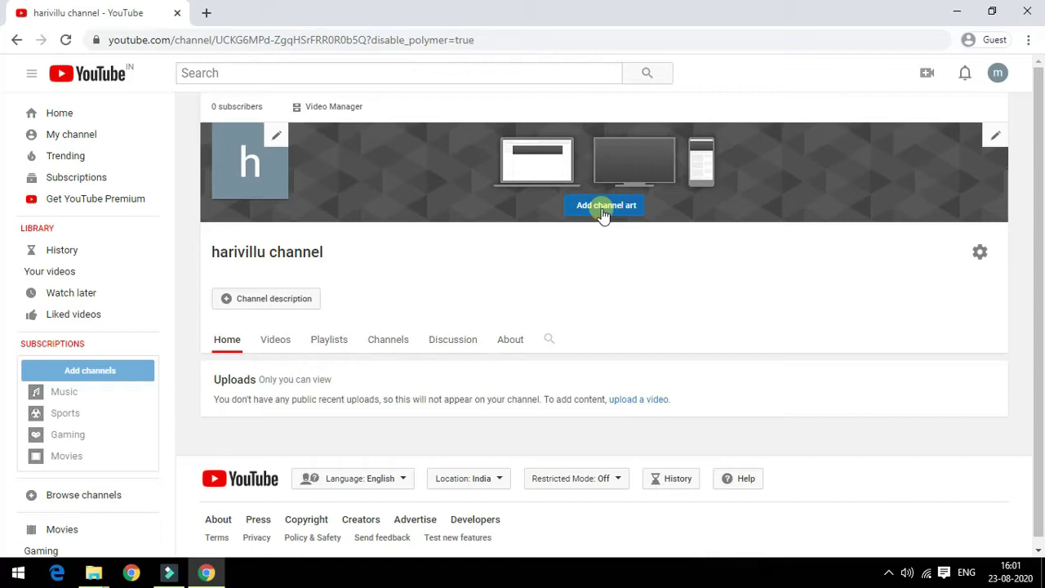
Step: Browse the channel art picker and choose the mountain valley photo as the banner
click(603, 209)
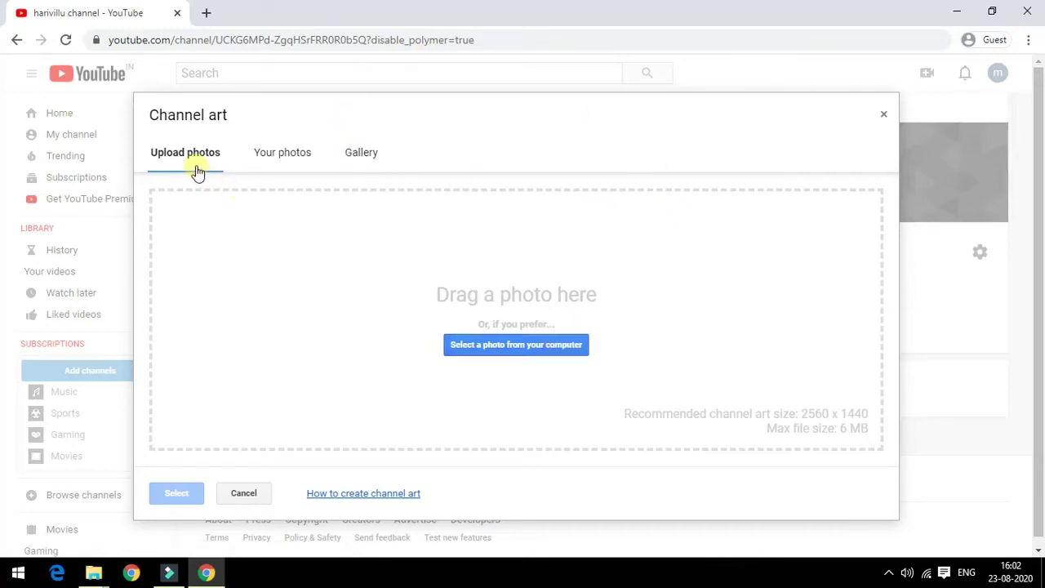
click(282, 165)
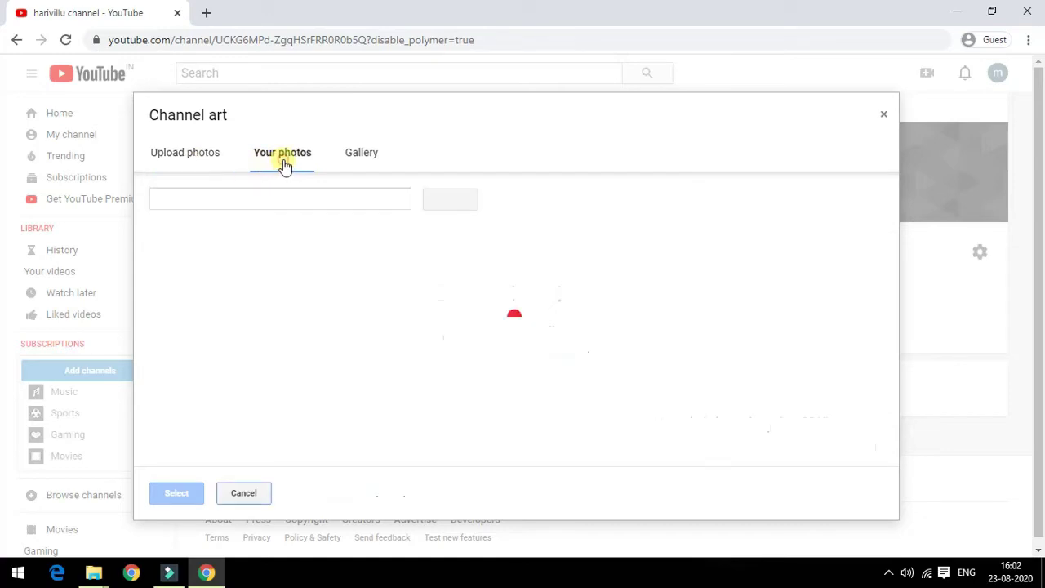
click(358, 163)
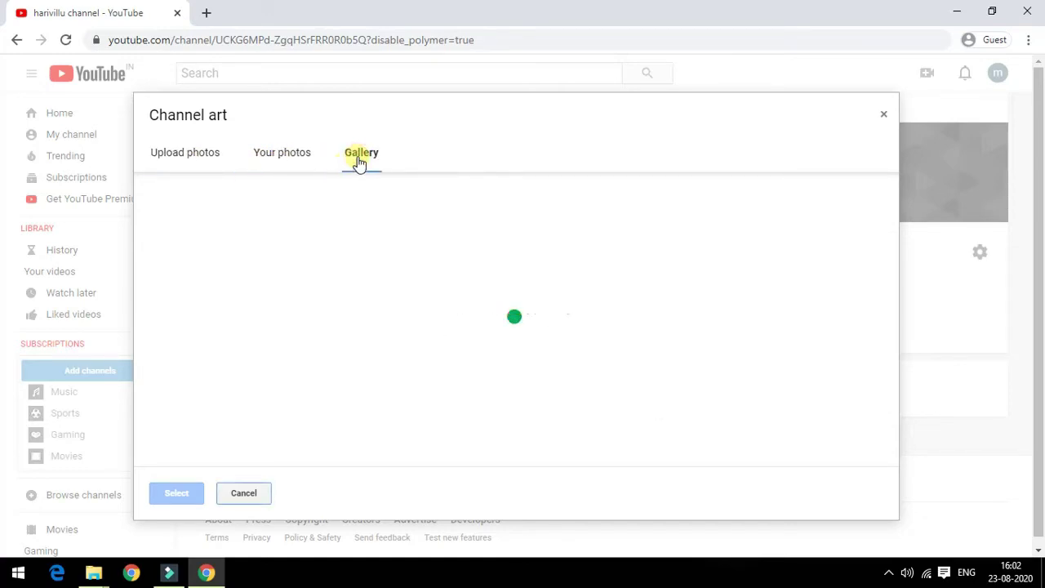
click(219, 161)
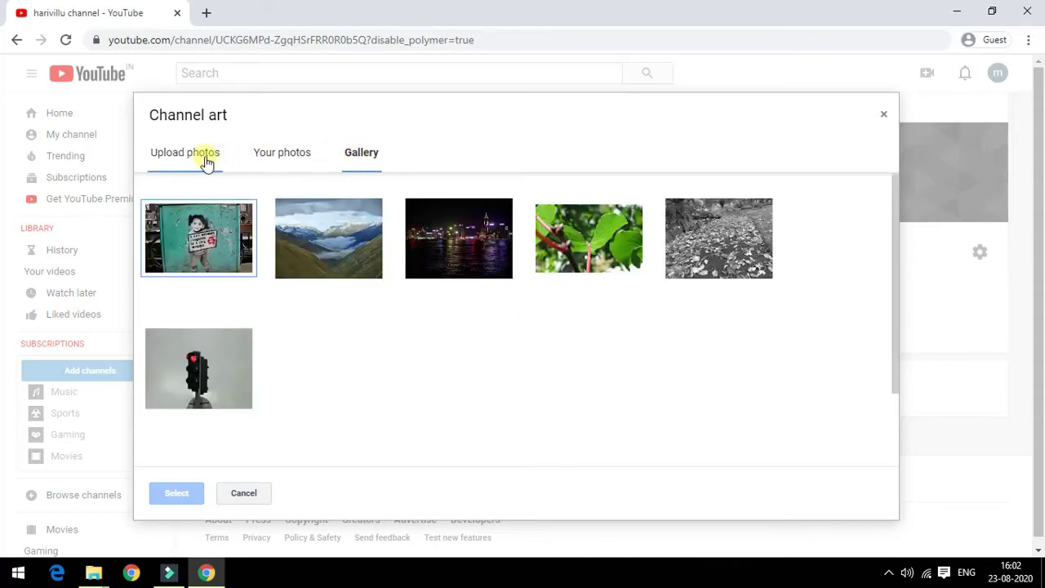
click(206, 161)
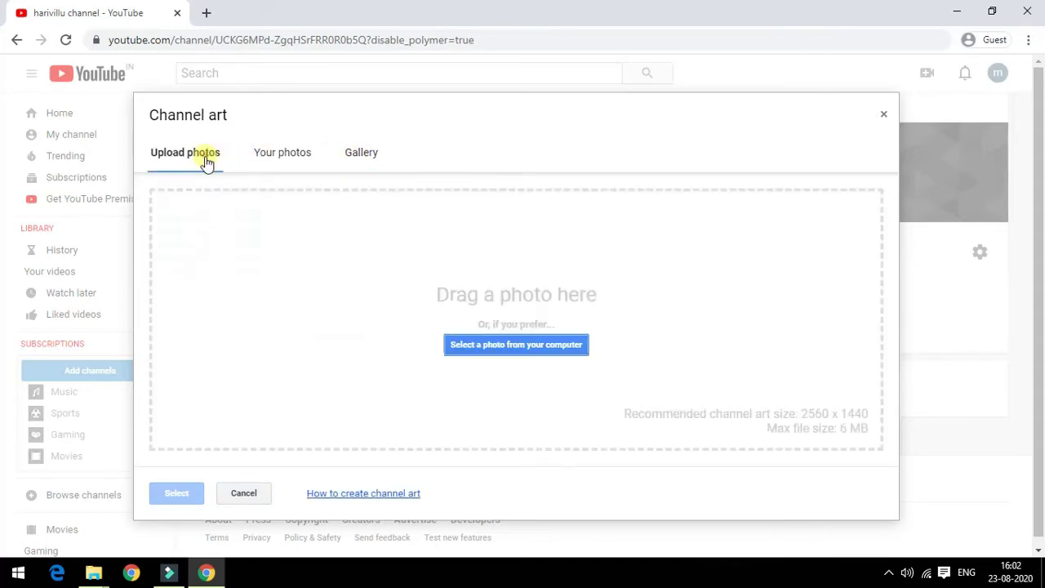
click(283, 160)
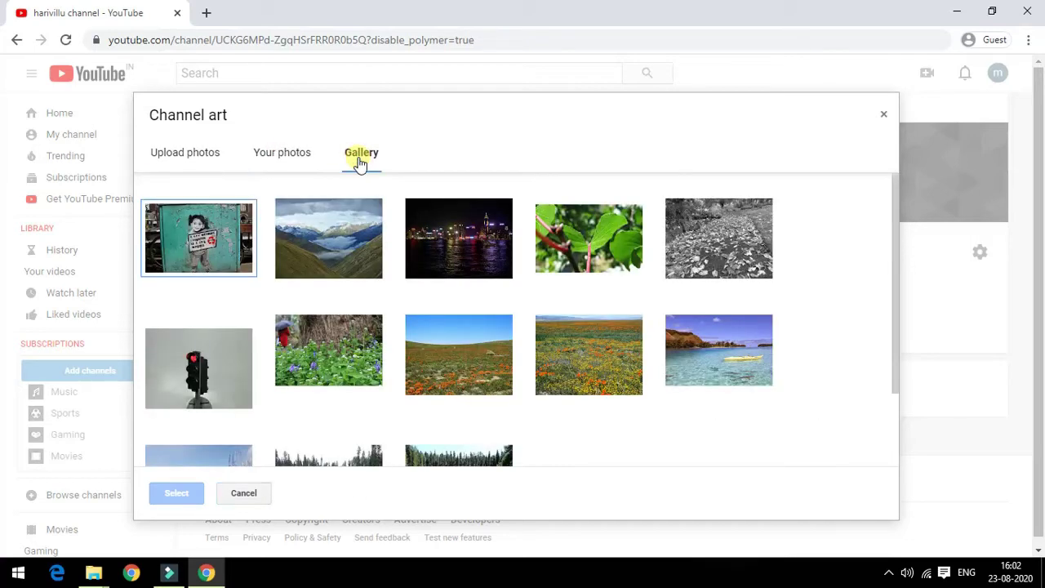
click(353, 260)
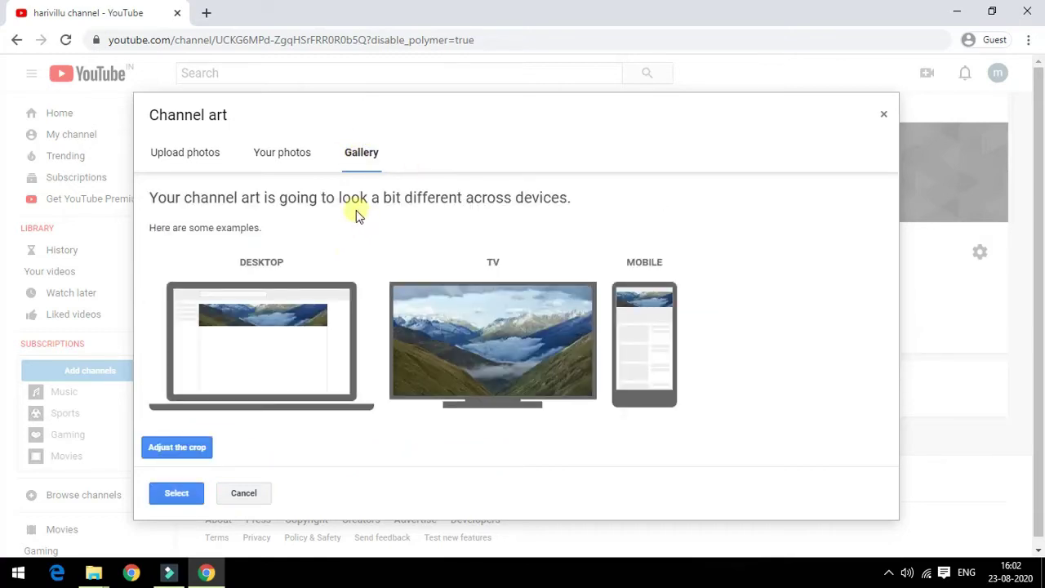
scroll(343, 229, down, 1)
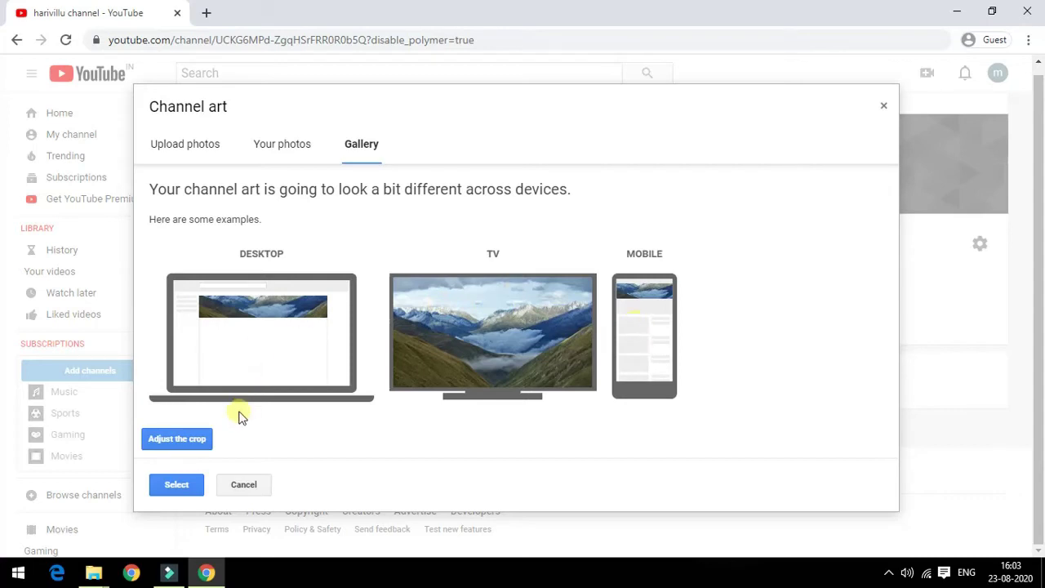
Step: Shift the banner crop slightly lower on the mountain photo and apply it
click(178, 440)
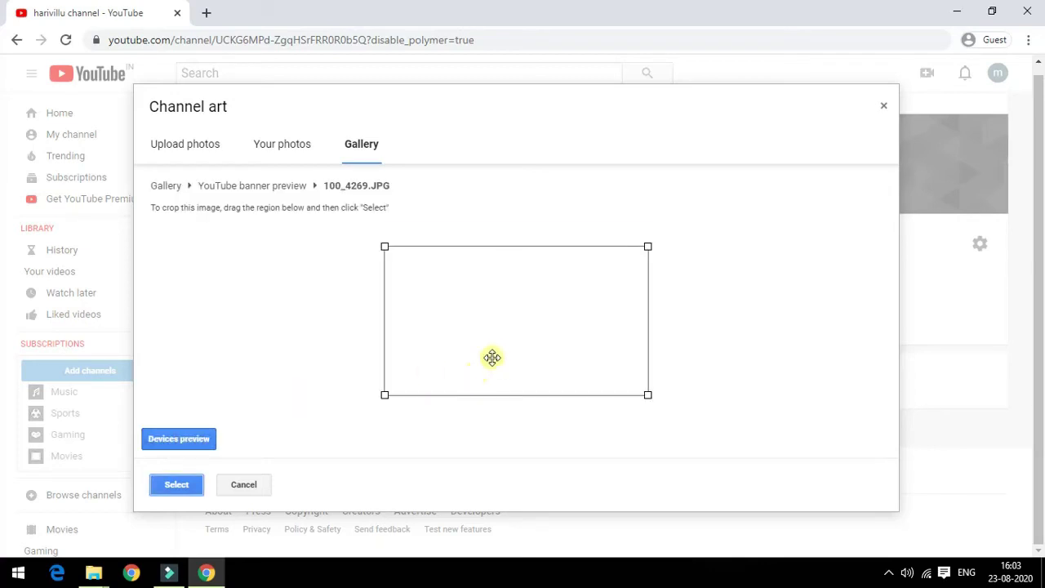
mouse_move(492, 355)
mouse_down()
mouse_move(489, 394)
mouse_move(495, 336)
mouse_move(496, 369)
mouse_move(501, 337)
mouse_move(502, 356)
mouse_move(503, 348)
mouse_up()
click(178, 484)
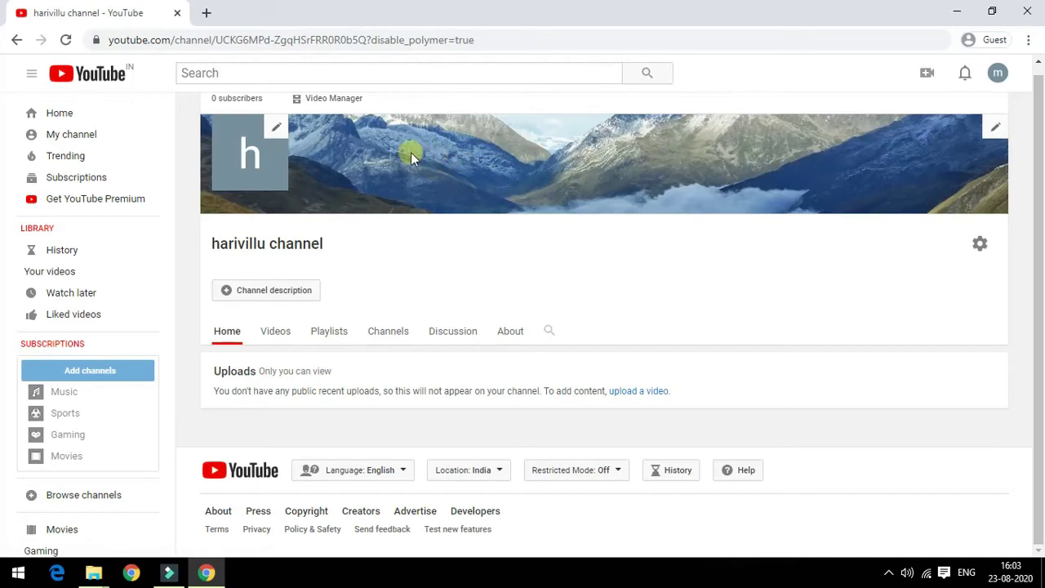
Step: Write the channel description 'about education and entaiment.', fixing typos, and save it
click(298, 293)
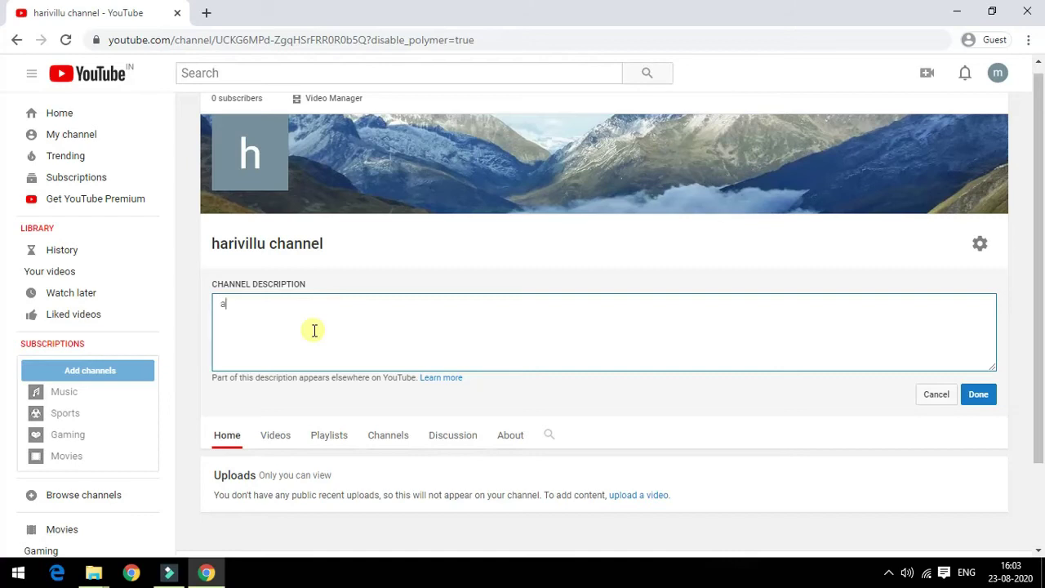
text(bout education and enta)
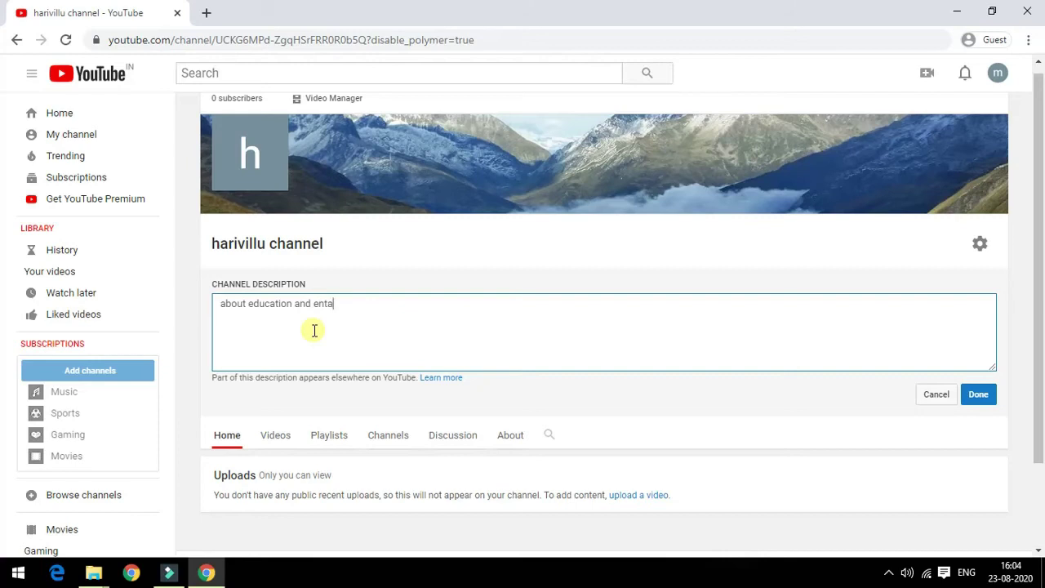
text(iment.)
click(980, 396)
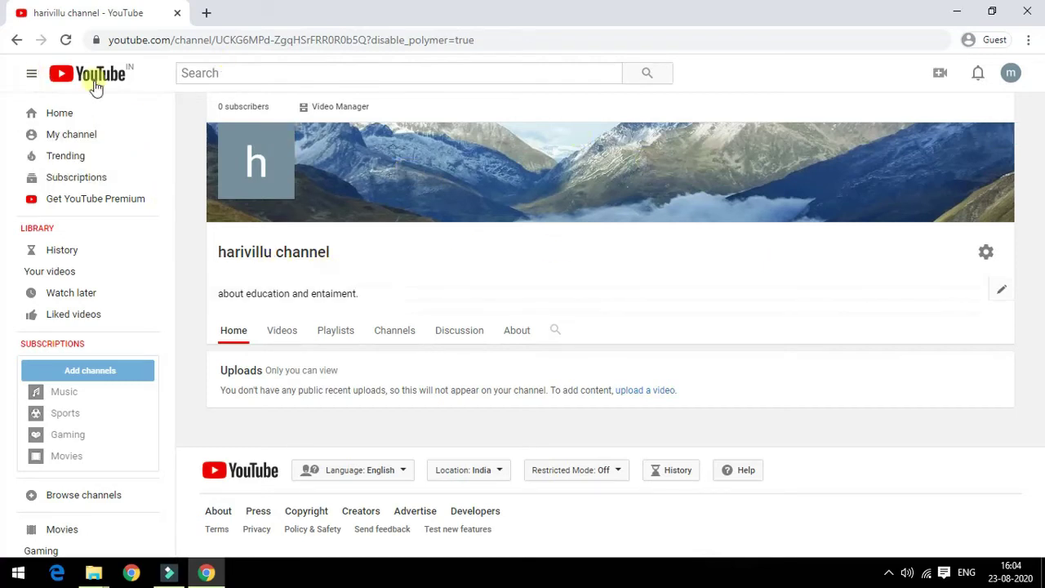
Step: Reload the channel page and check that the About tab shows the new description
click(110, 139)
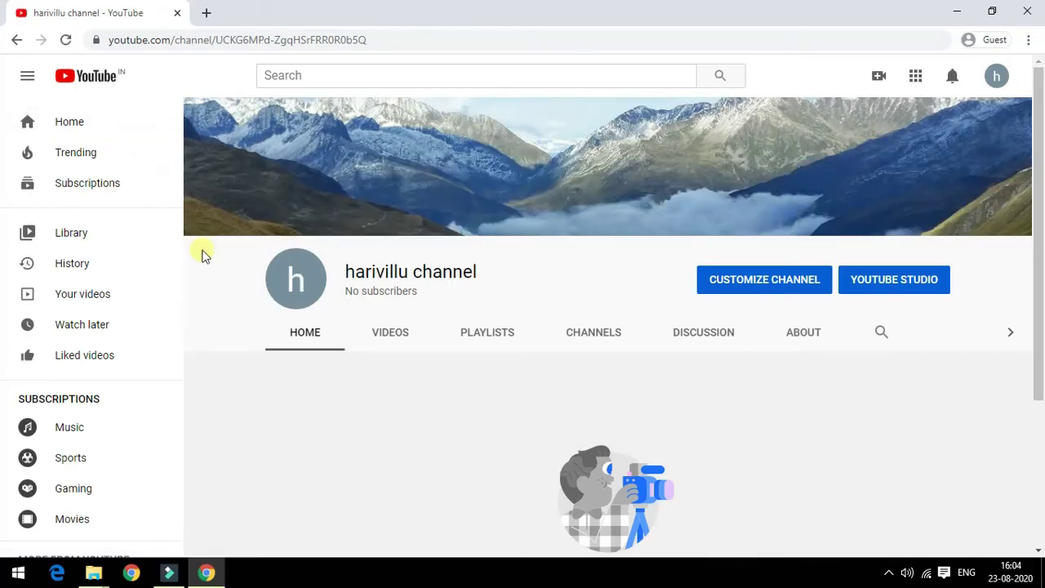
scroll(204, 256, down, 3)
scroll(204, 255, up, 3)
scroll(204, 255, down, 3)
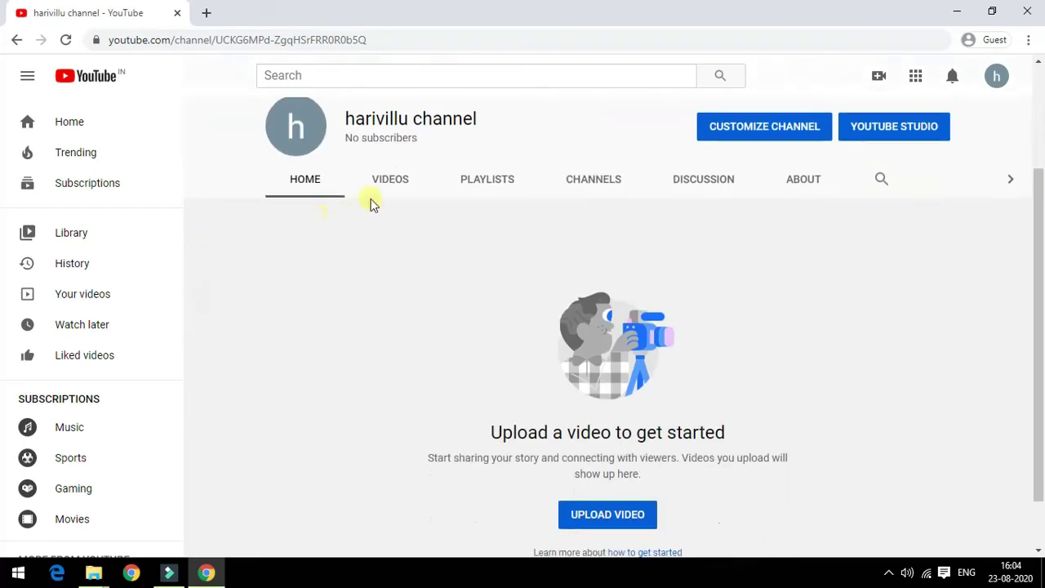
click(804, 177)
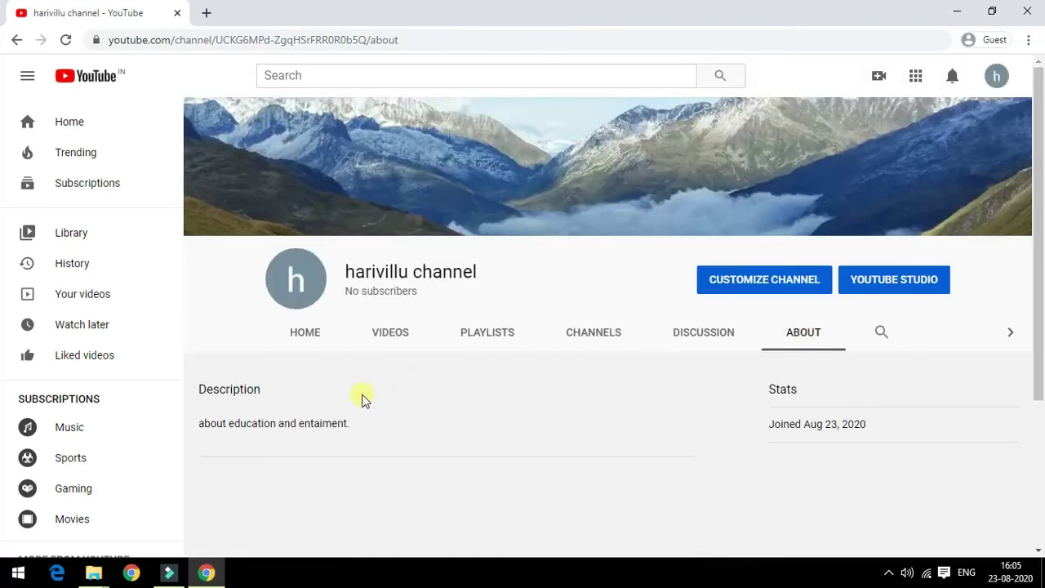
scroll(364, 397, down, 2)
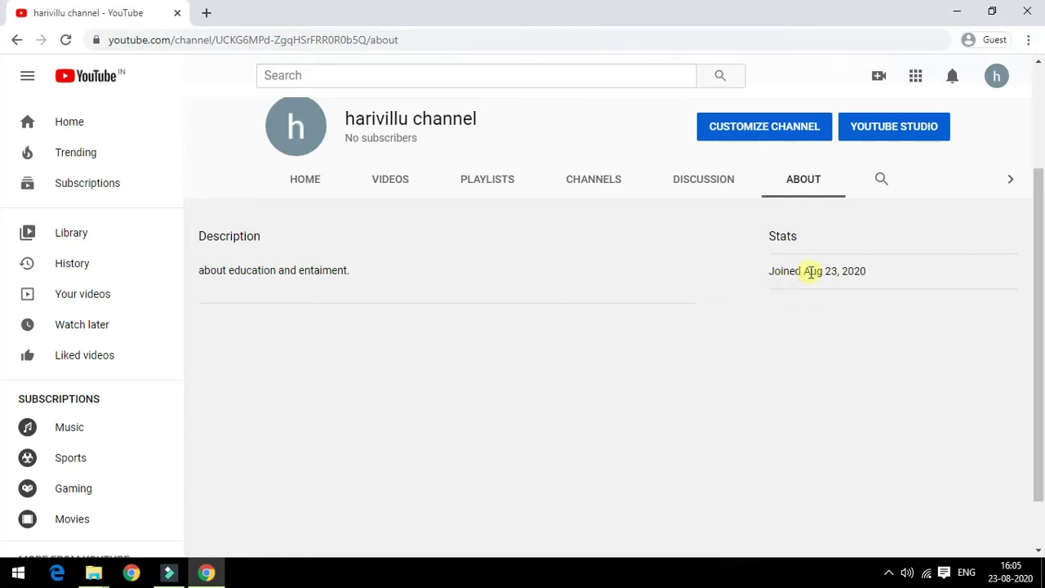
scroll(808, 273, up, 2)
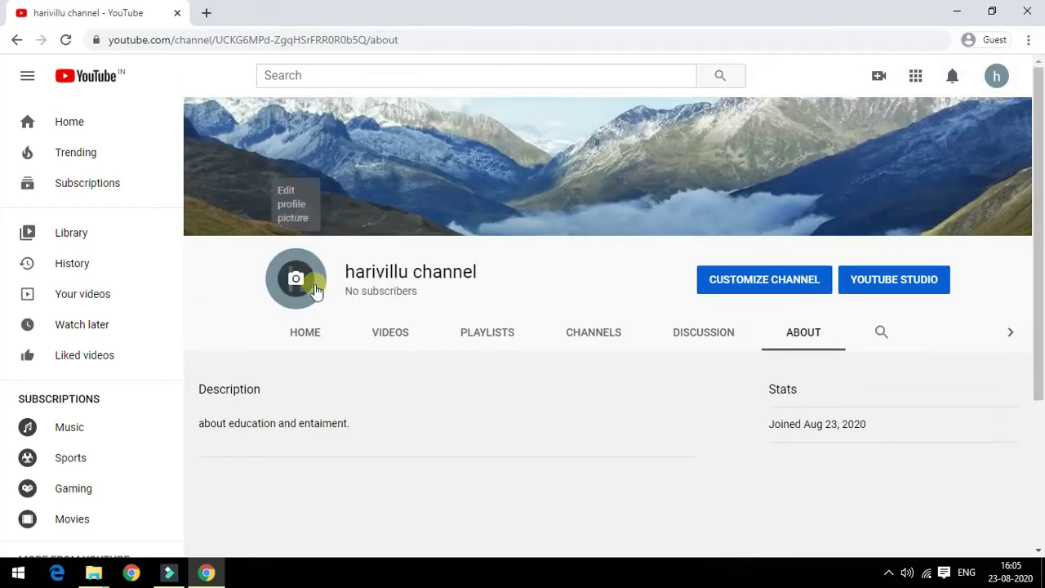
Step: Return to the channel's home page and start uploading a video
click(300, 342)
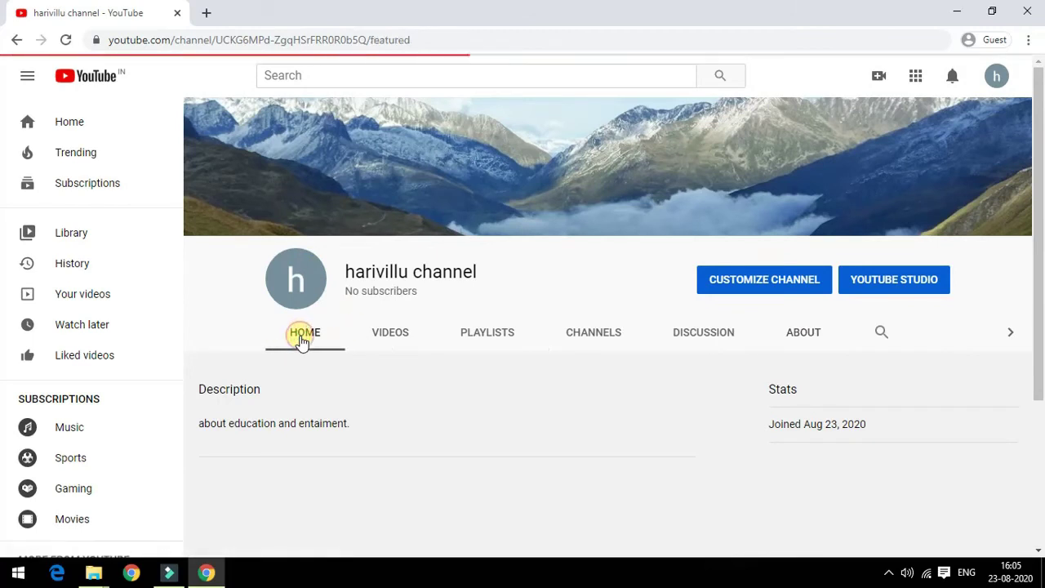
scroll(301, 341, down, 3)
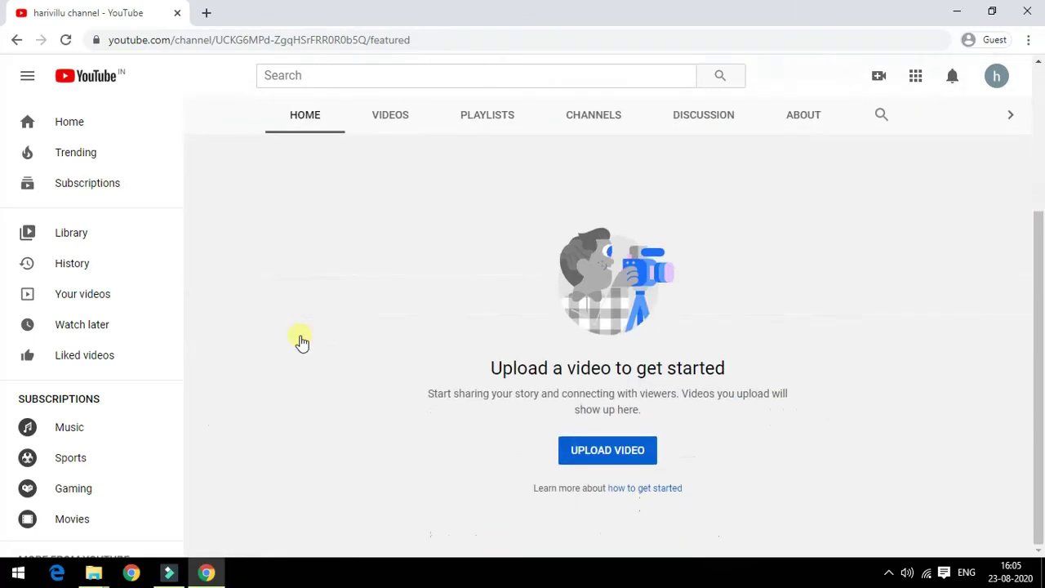
click(600, 459)
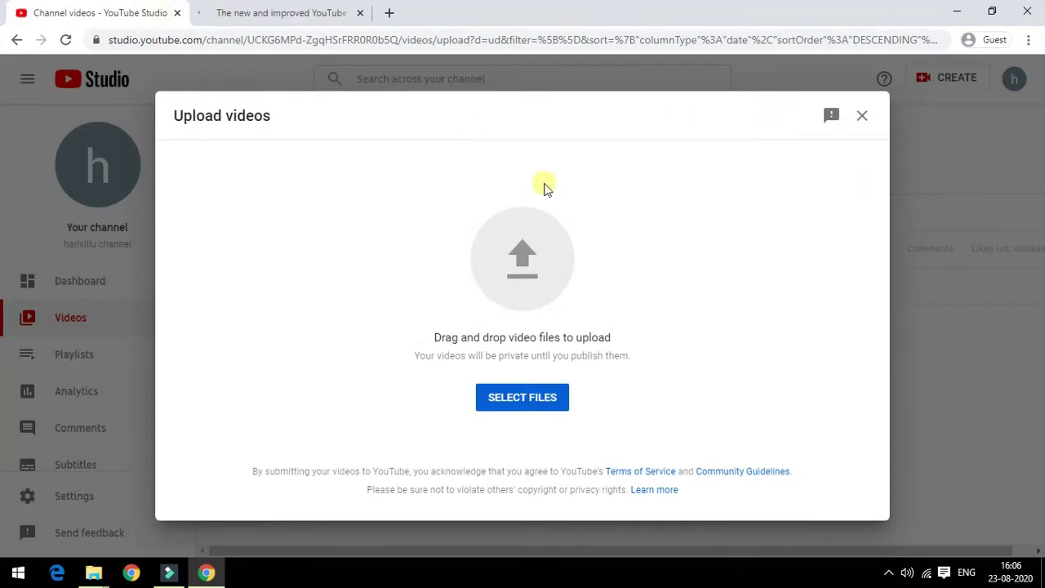
Step: Open the file picker from the Upload videos dialog to choose a video
click(544, 396)
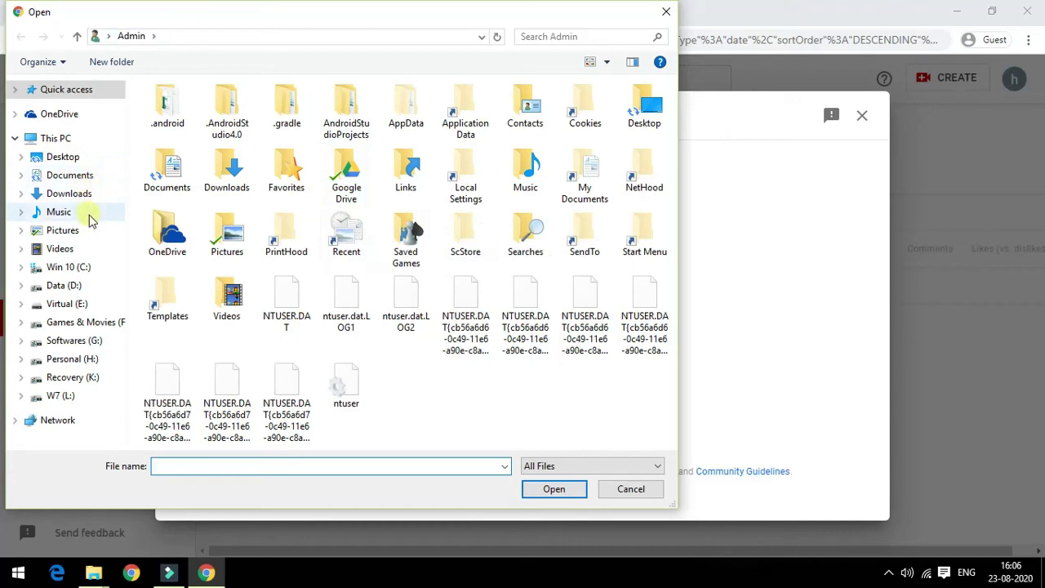
Step: Upload My YOUTUBE PROMO from Desktop > amarnath yatra > promos
click(64, 158)
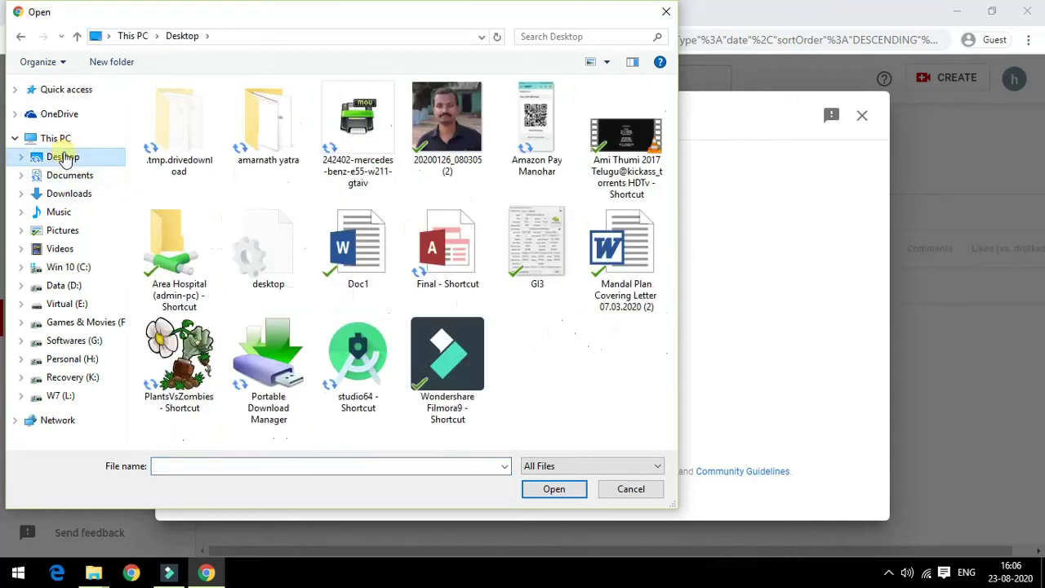
double_click(257, 155)
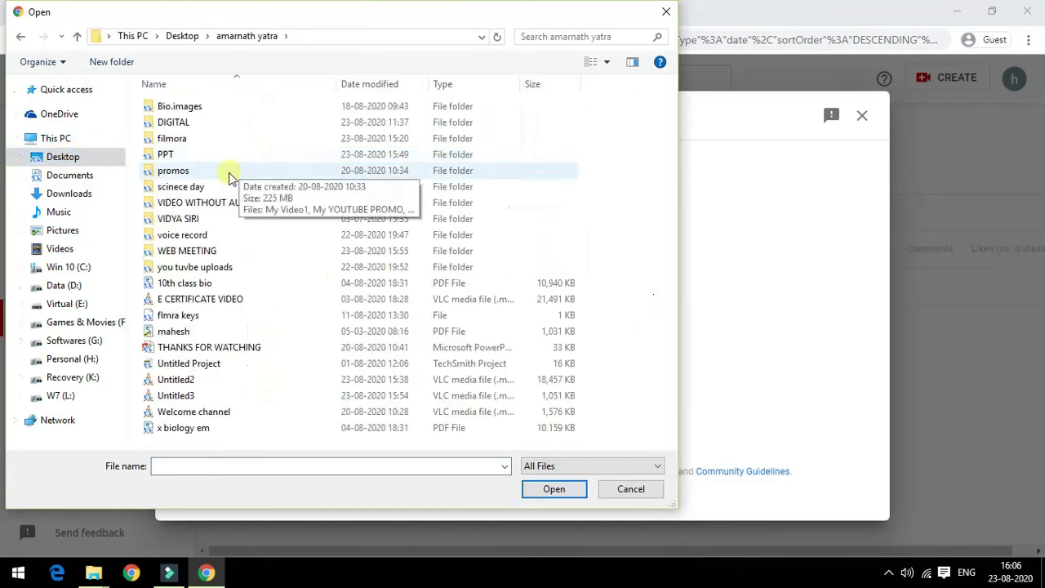
double_click(230, 178)
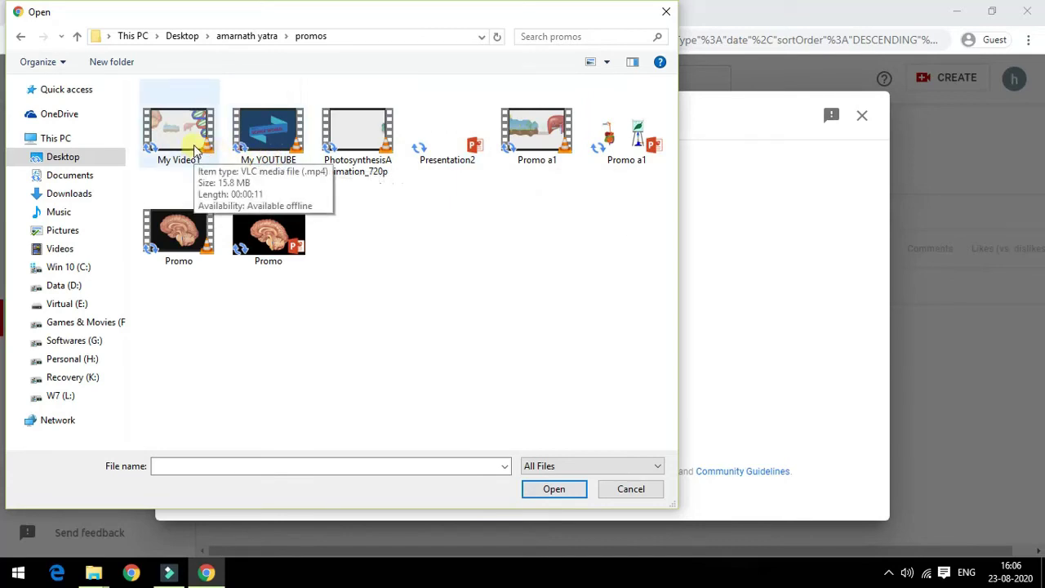
click(253, 157)
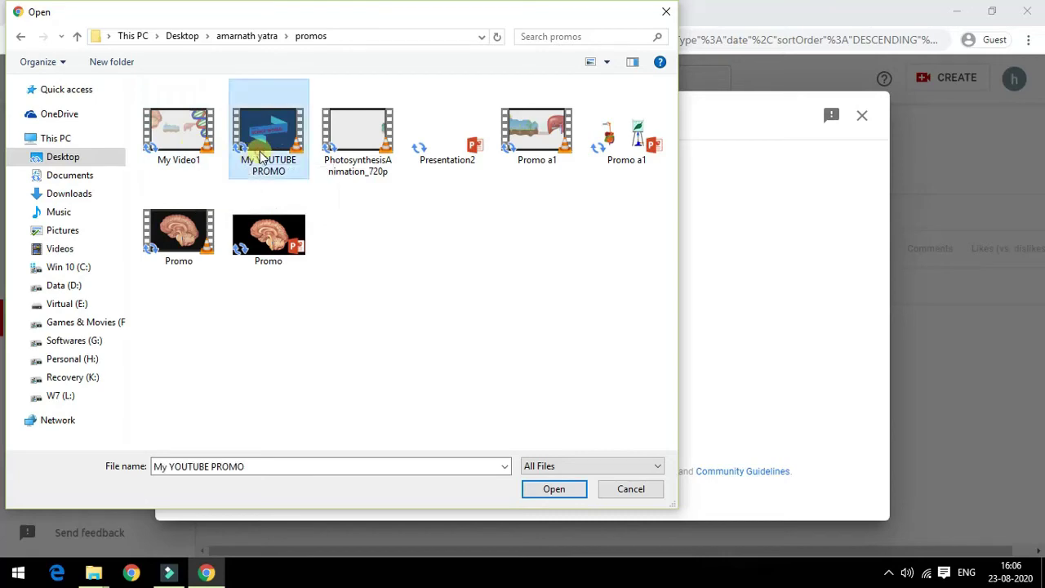
click(553, 490)
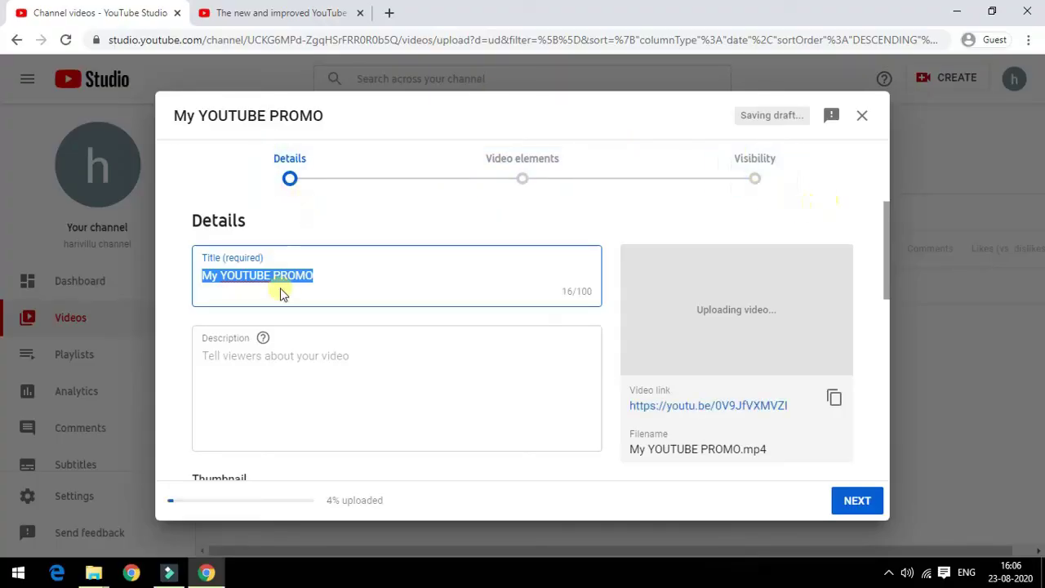
Step: Replace the title 'My YOUTUBE PROMO' with 'my video'
click(334, 280)
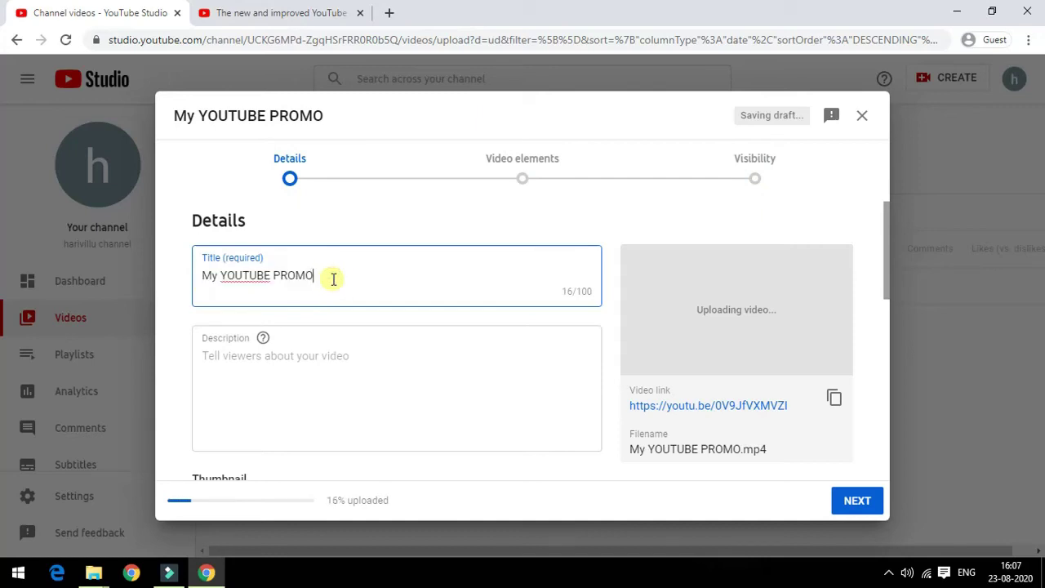
key(BackSpace)
key(BackSpace)
key(BackSpace)
key(BackSpace)
key(BackSpace)
key(BackSpace)
key(BackSpace)
key(BackSpace)
key(BackSpace)
key(BackSpace)
key(BackSpace)
key(BackSpace)
key(BackSpace)
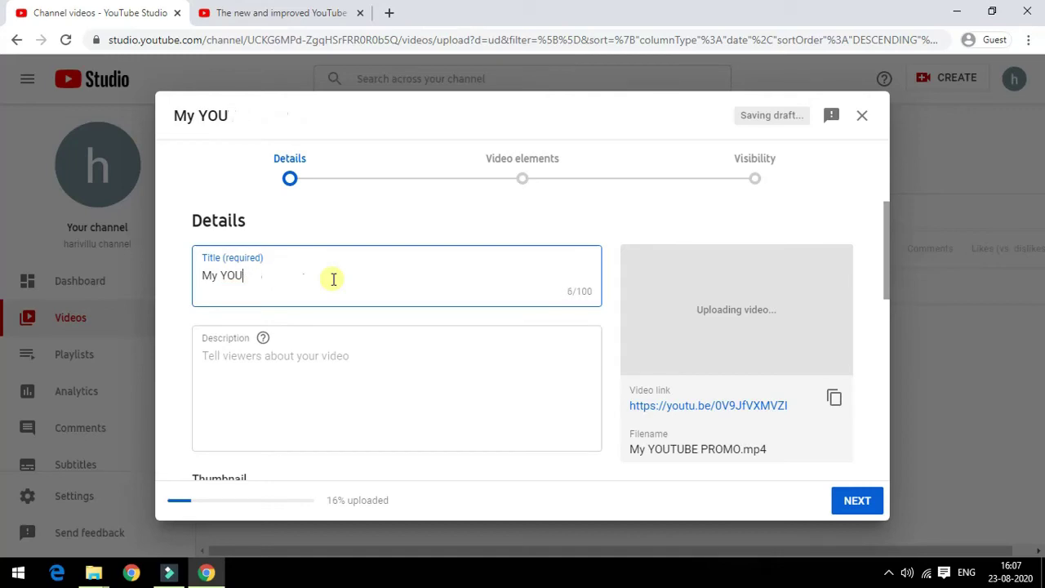
key(BackSpace)
key(BackSpace)
key(BackSpace)
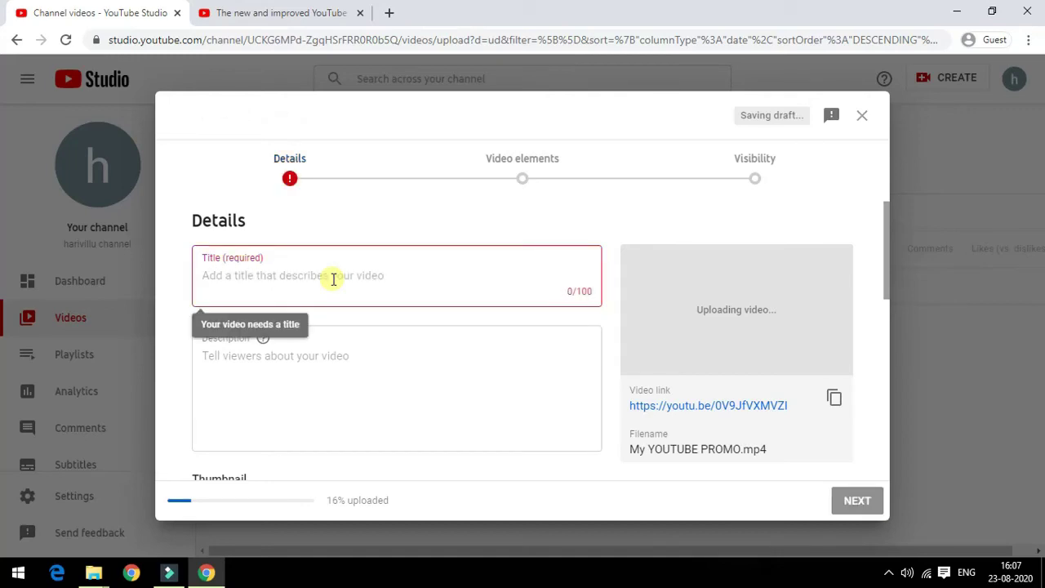
text(my video)
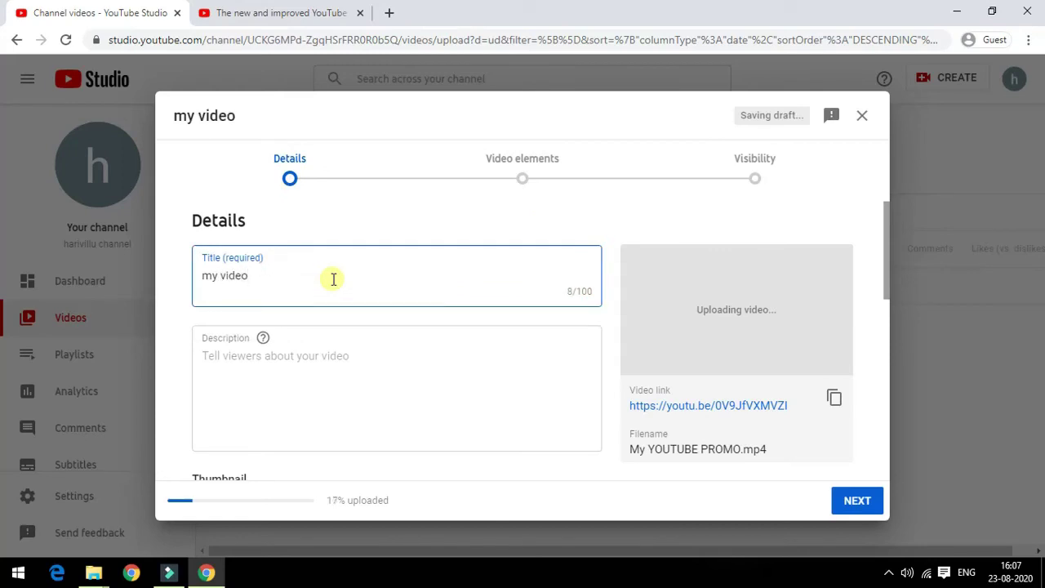
click(345, 357)
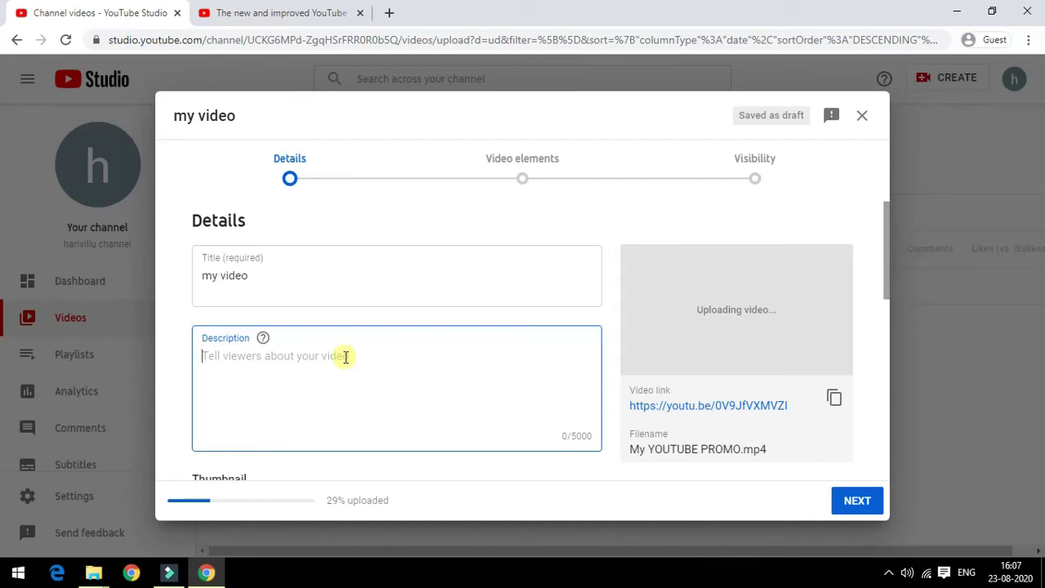
Step: Set the audience to 'No, it's not made for kids' and keep 'No, don't restrict' for age
click(847, 506)
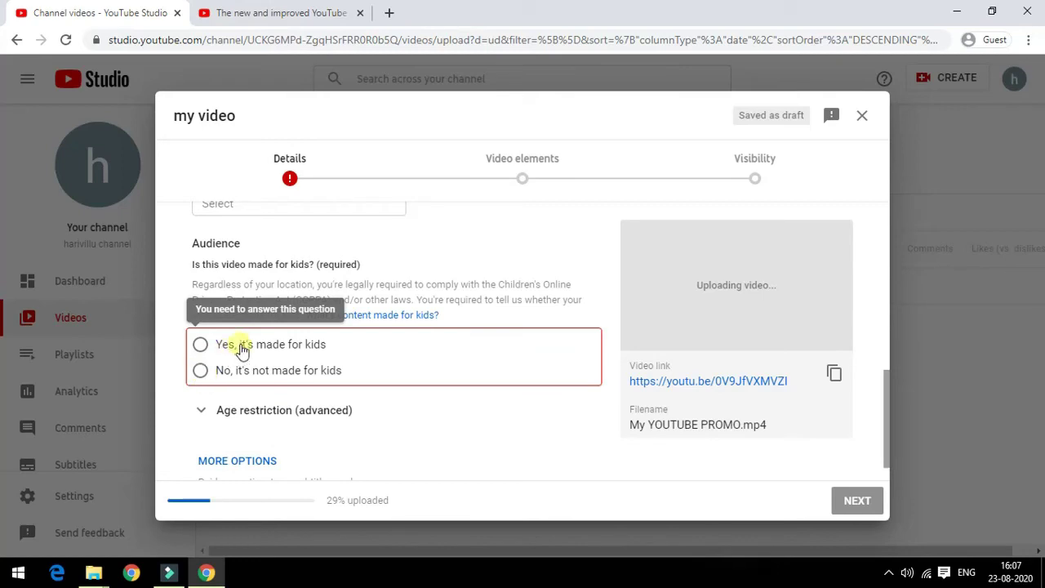
click(200, 372)
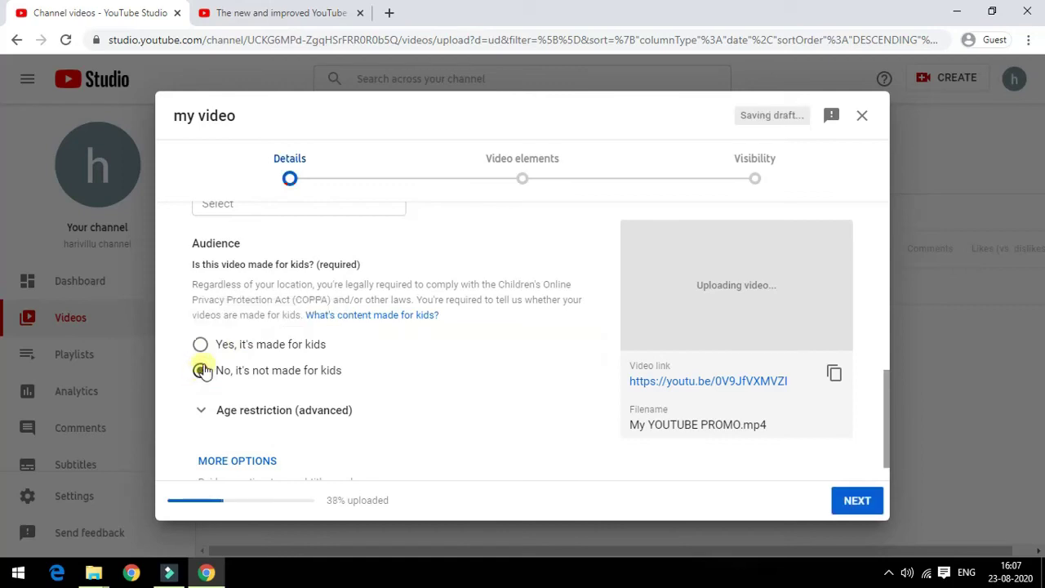
click(202, 412)
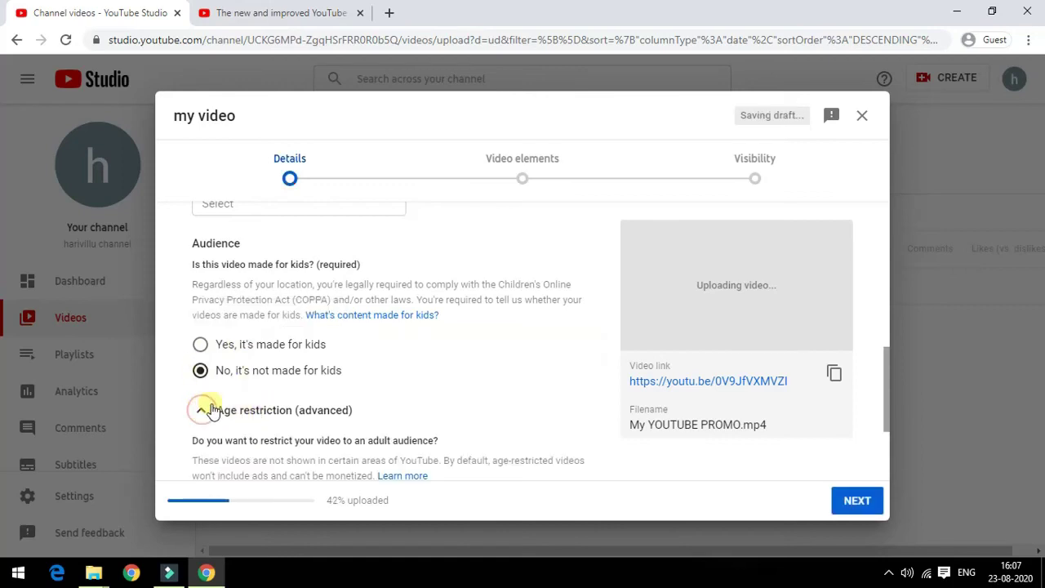
scroll(212, 410, down, 2)
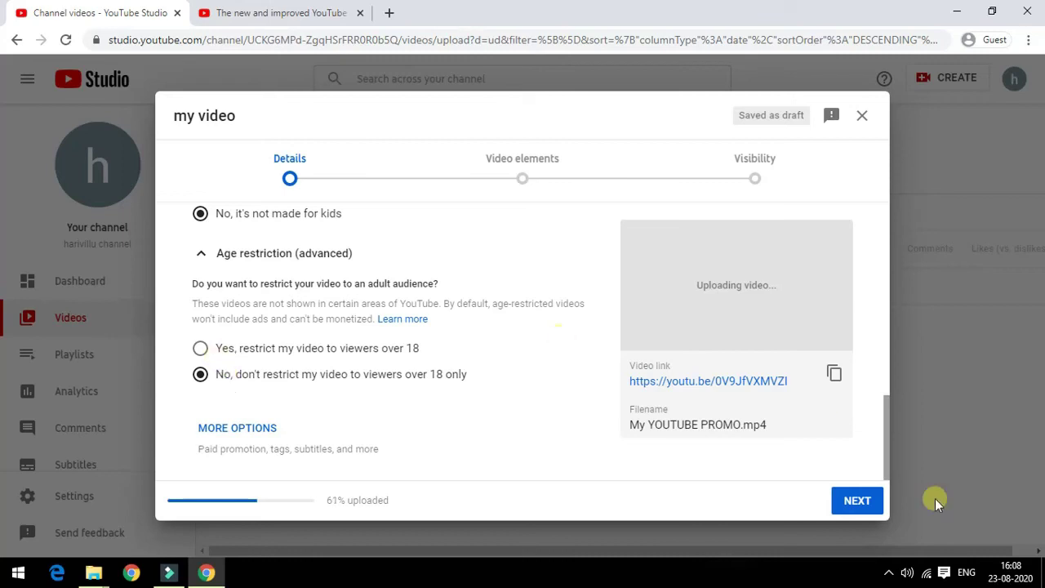
Step: Advance from Details to the Video elements step and look over its options
click(859, 501)
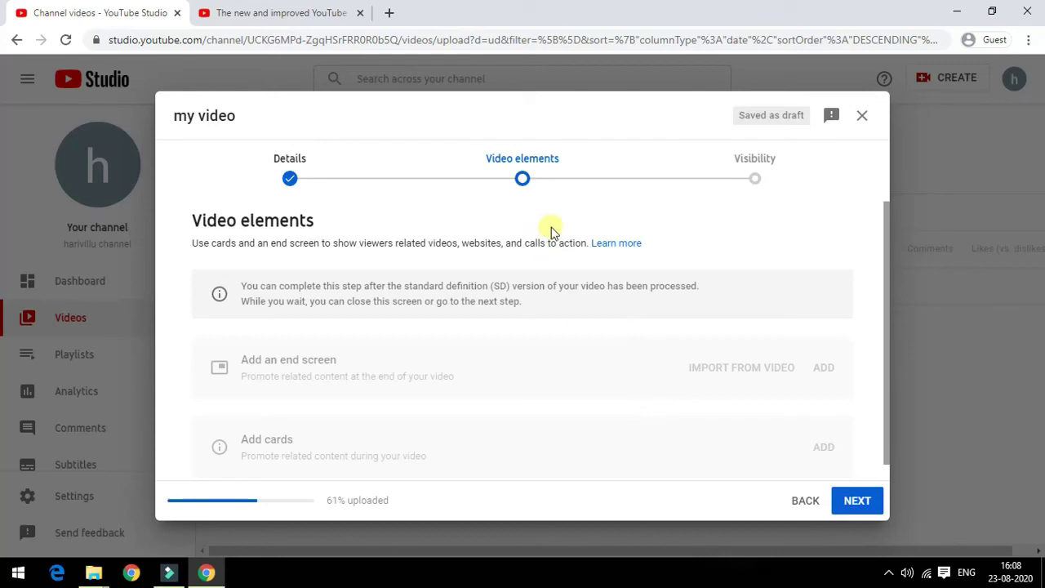
scroll(591, 318, down, 1)
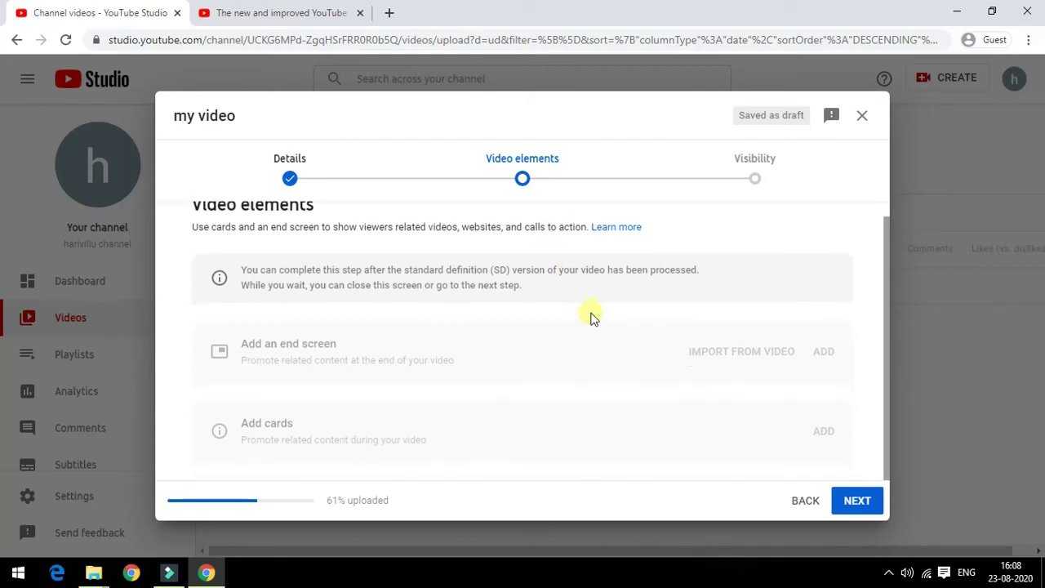
scroll(591, 318, up, 1)
scroll(592, 318, down, 1)
Step: On the Visibility step, try Unlisted, then set my video to Public
click(856, 500)
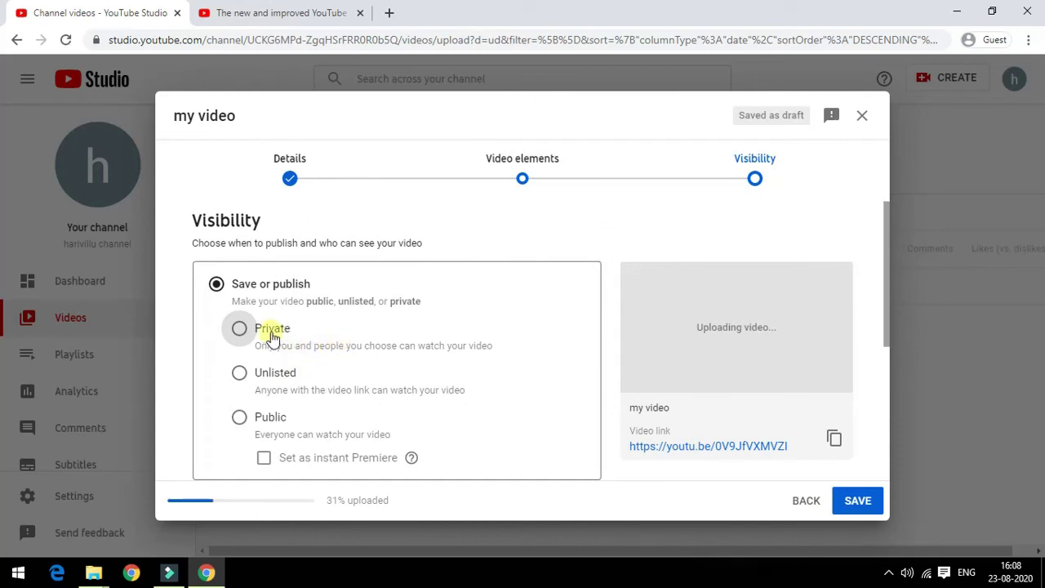
scroll(272, 335, down, 2)
scroll(275, 291, up, 1)
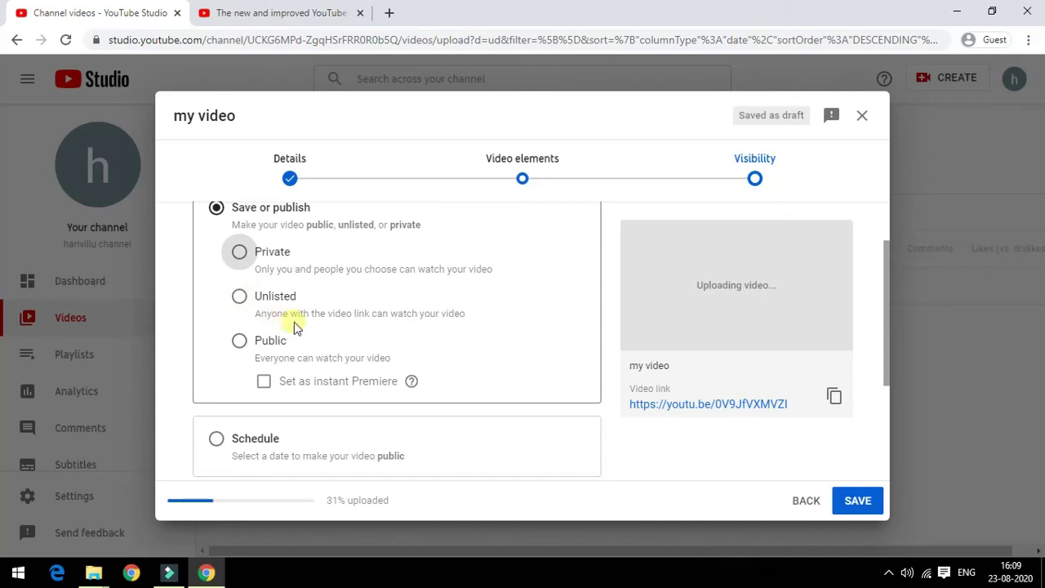
click(239, 297)
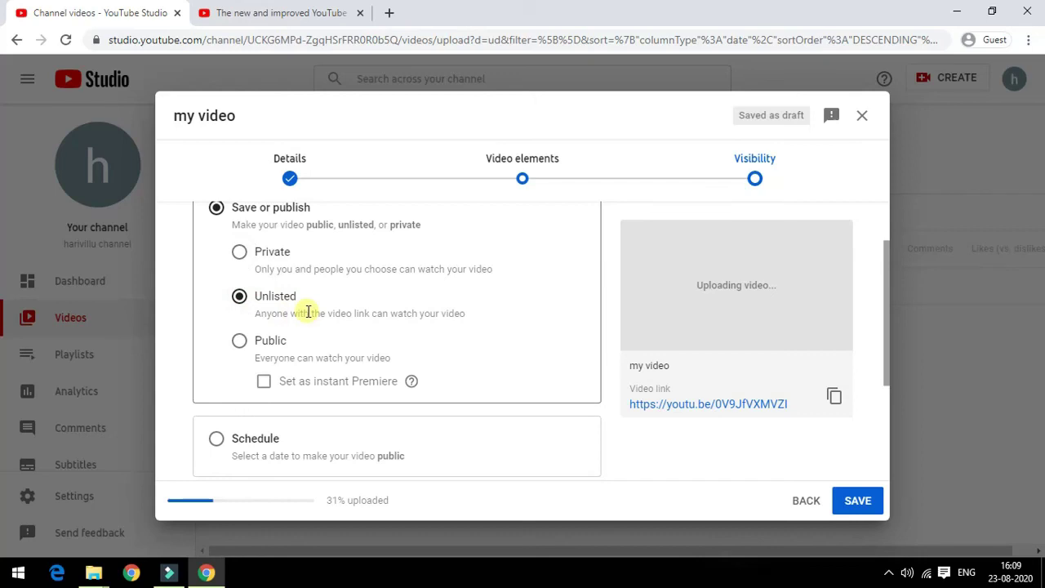
click(238, 342)
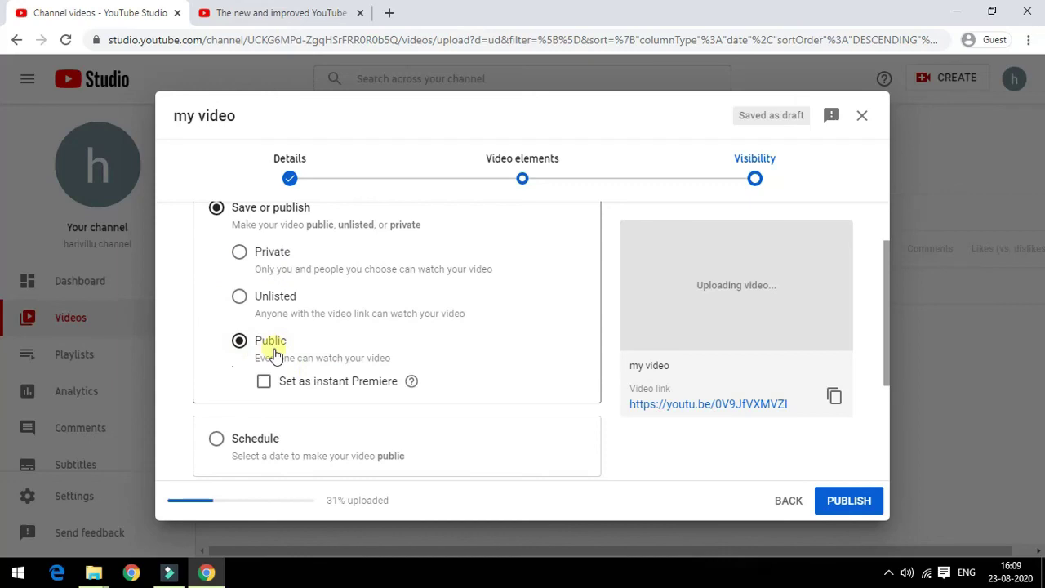
scroll(276, 357, down, 3)
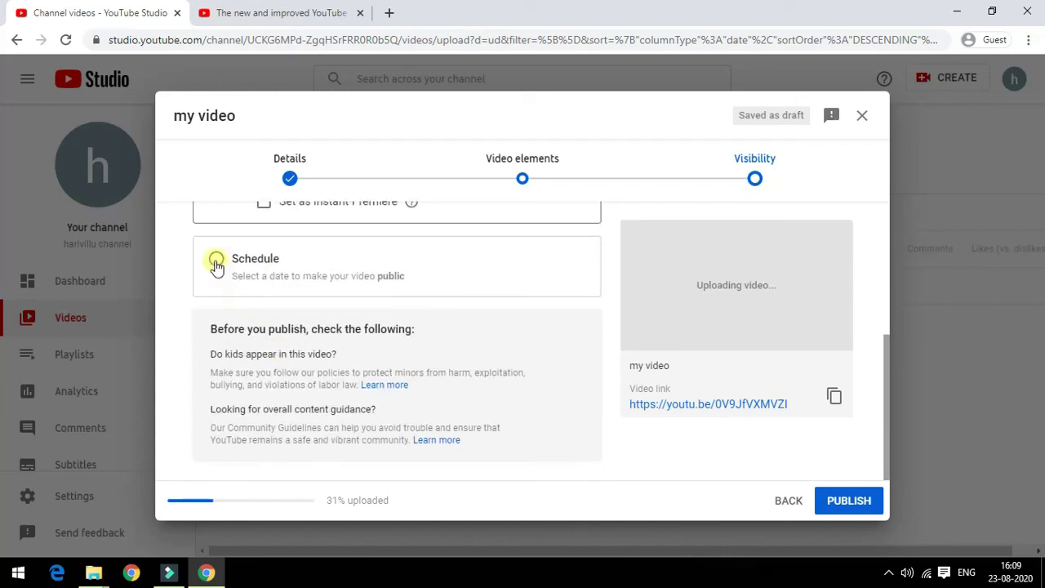
Step: Try the Schedule and Set as Premiere options, then publish my video
click(216, 261)
scroll(281, 269, up, 3)
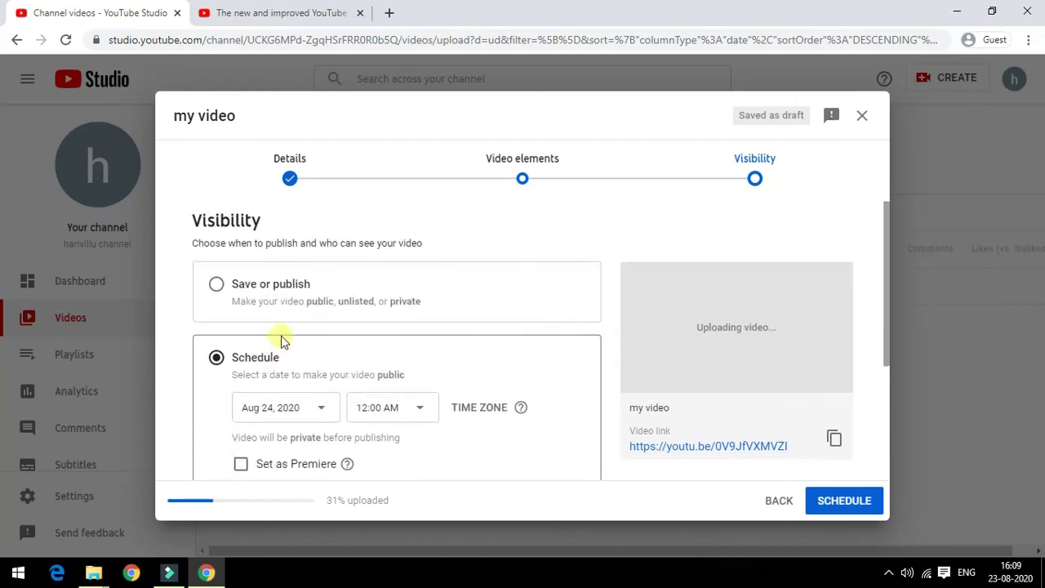
scroll(280, 342, down, 1)
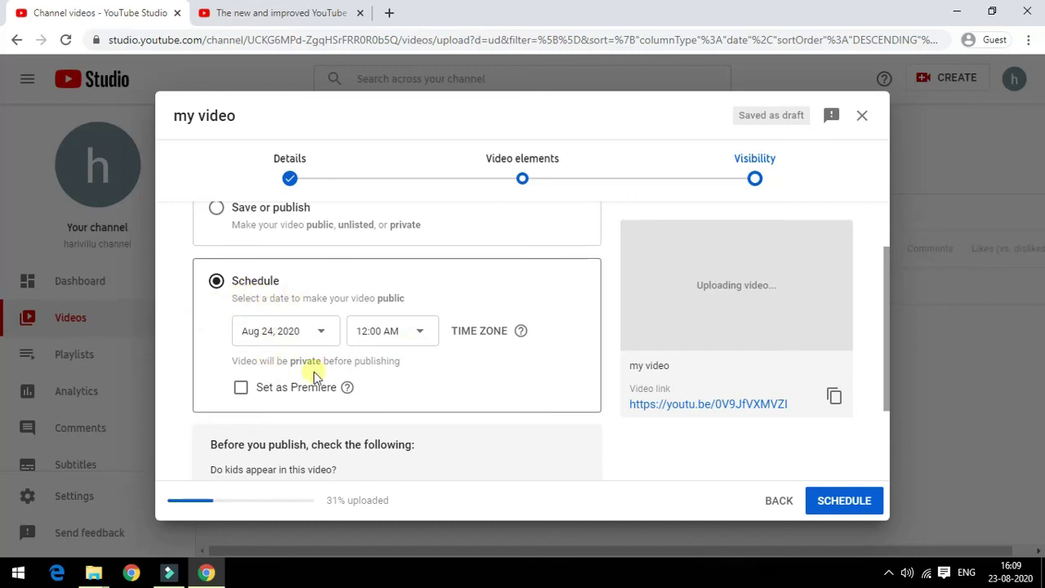
click(243, 389)
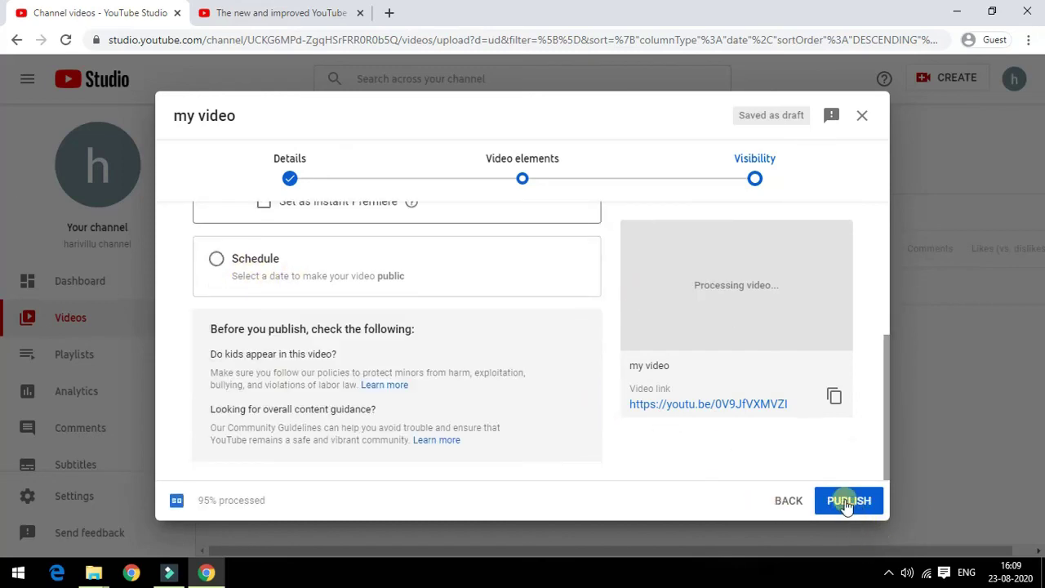
click(847, 501)
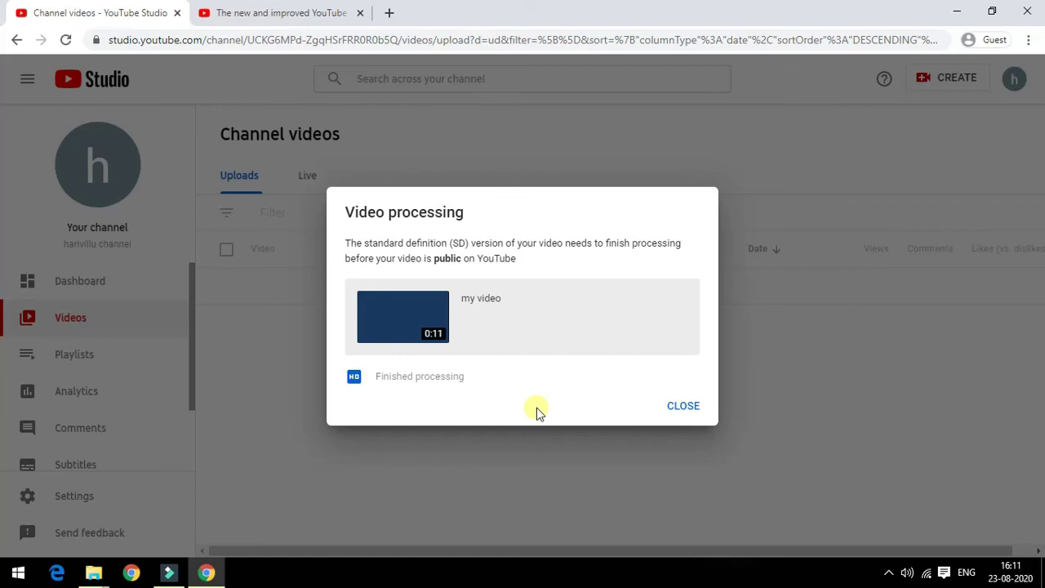
Step: Dismiss the Video processing notice and the tip card to see my video listed as Public
click(683, 405)
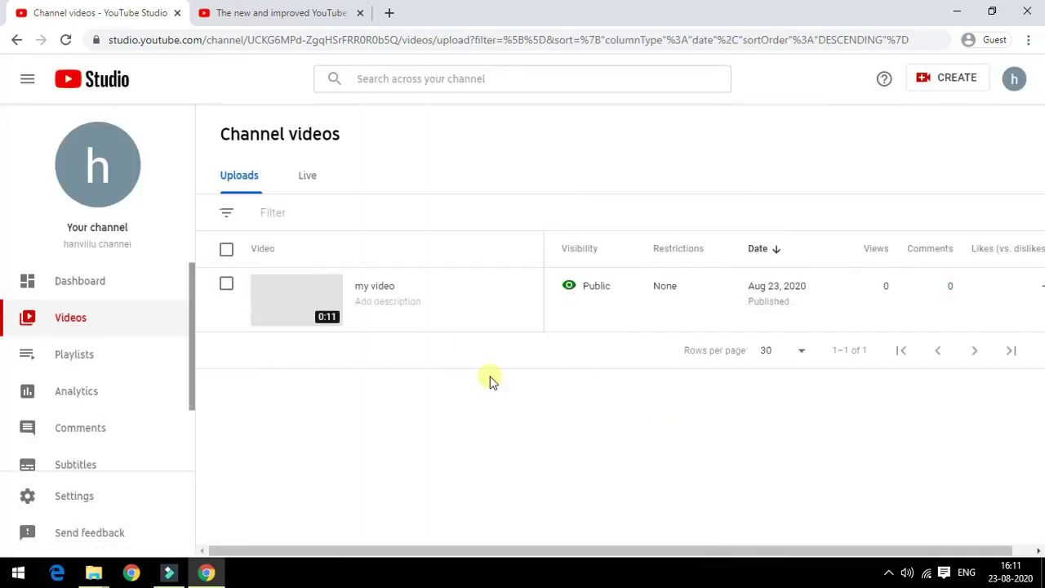
click(424, 425)
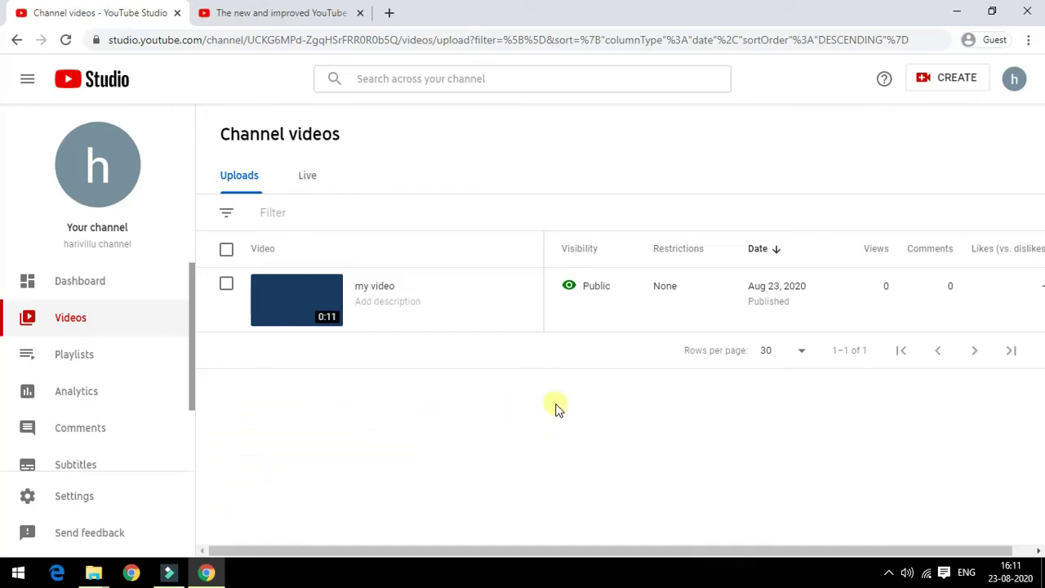
mouse_move(422, 319)
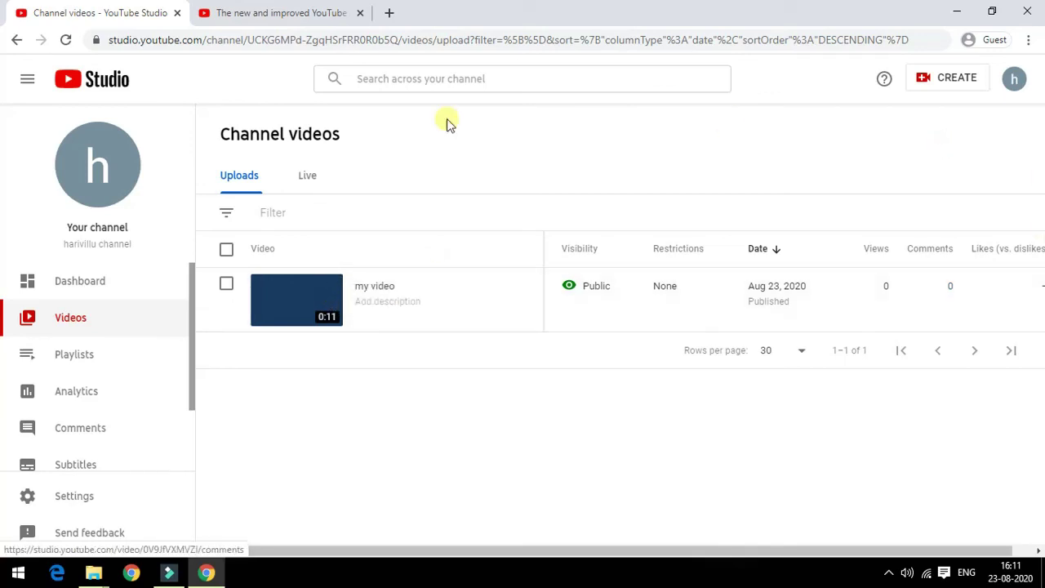
mouse_move(723, 310)
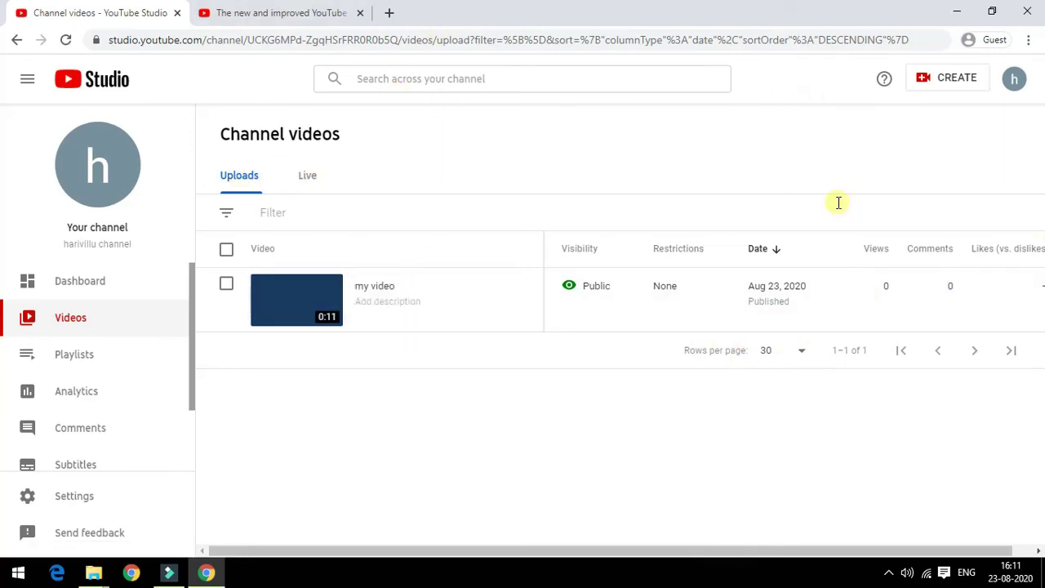
Step: Go to the channel Dashboard and review my video's latest performance, news and Creator Insider
click(96, 284)
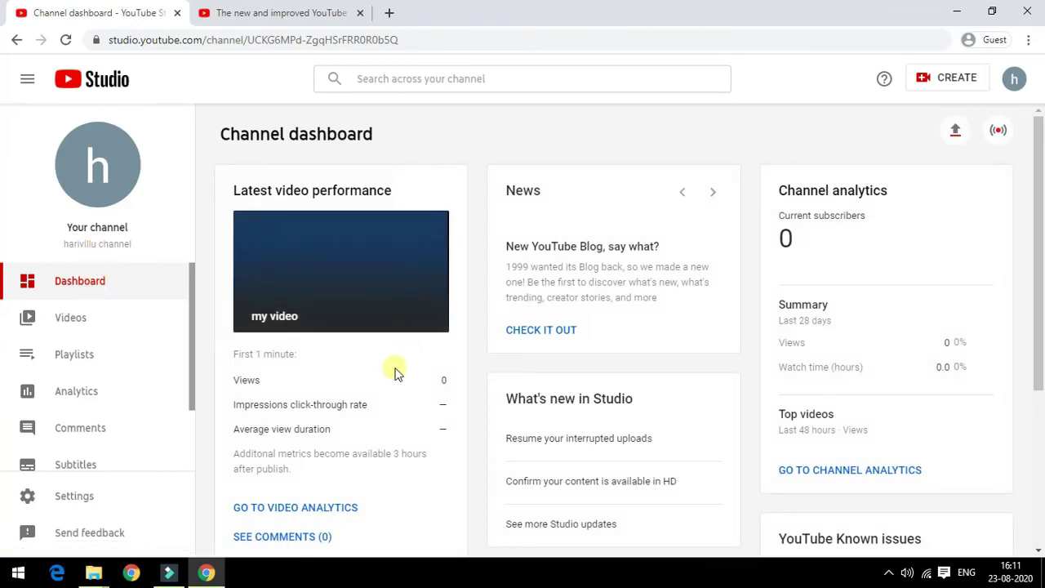
scroll(814, 302, down, 3)
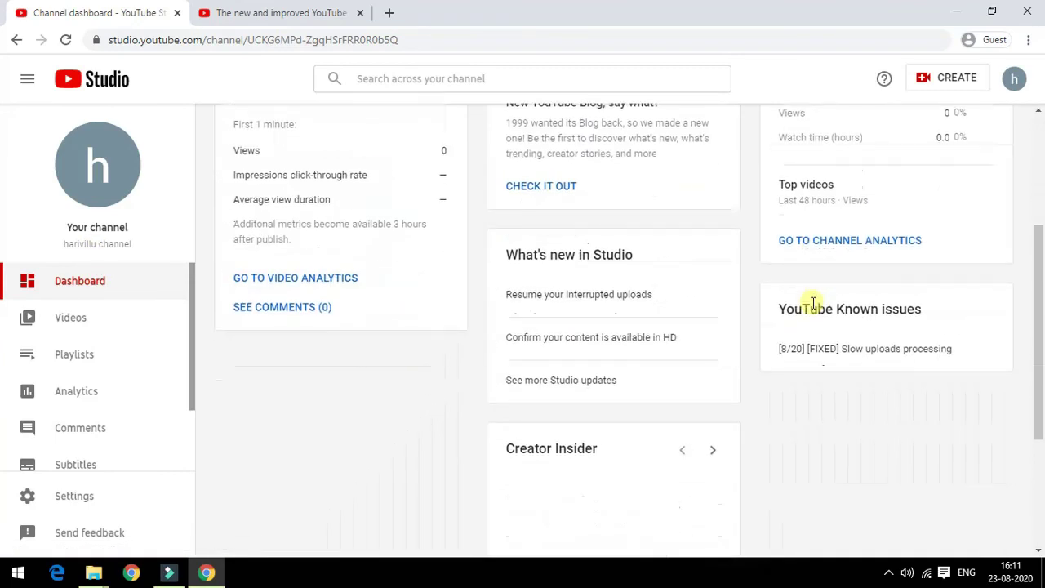
scroll(809, 309, down, 3)
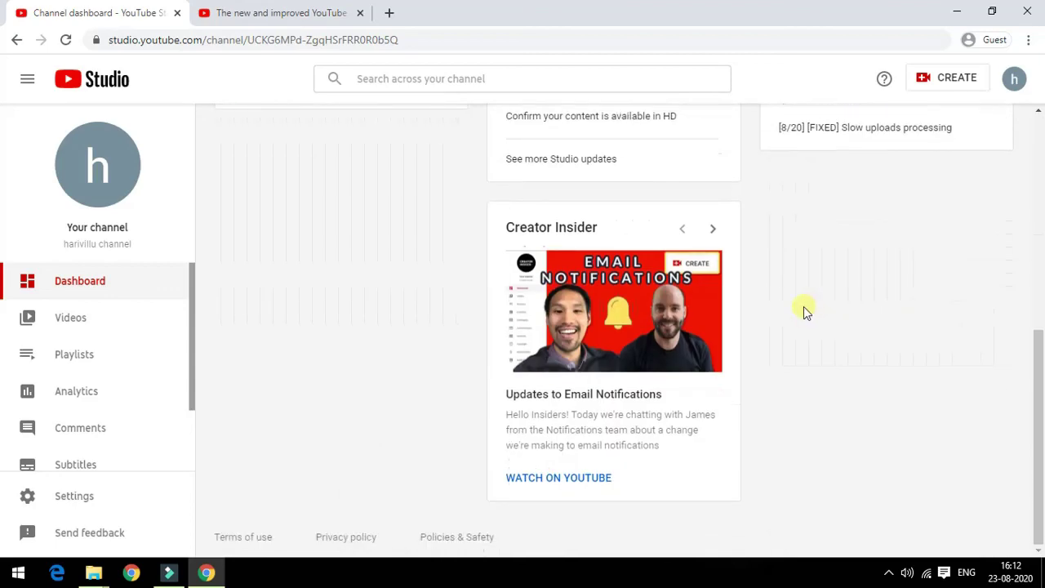